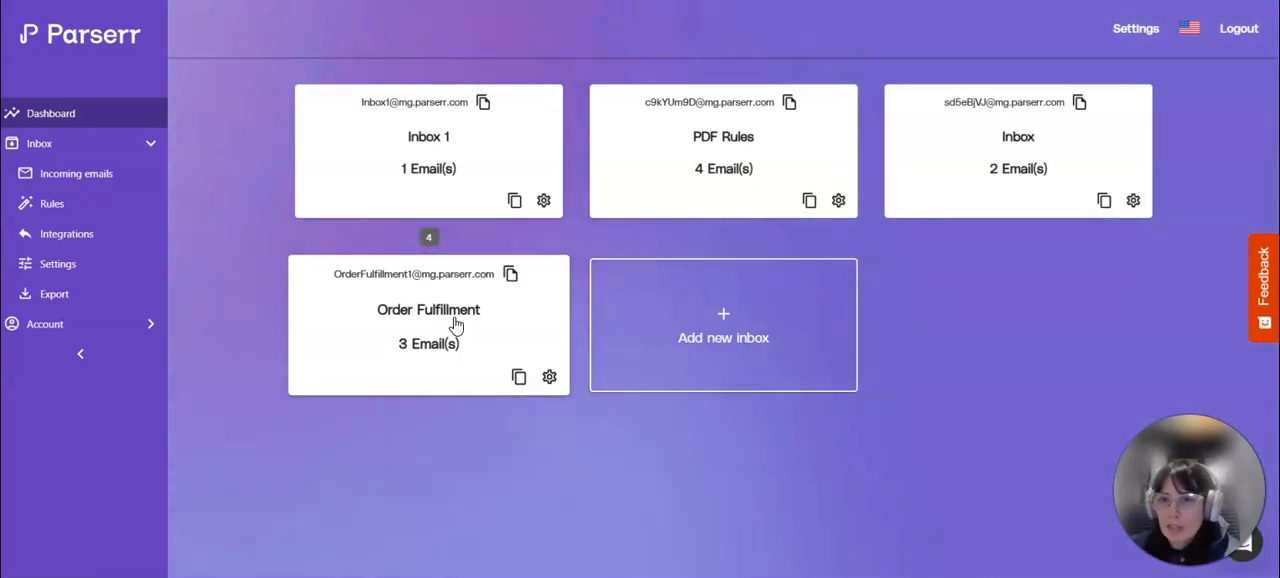
Open the settings of the Order Fulfillment inbox, check its inbox name and address, and save the settings
{"action": "left_click", "coordinate": [134, 113]}
{"action": "left_click", "coordinate": [471, 406]}
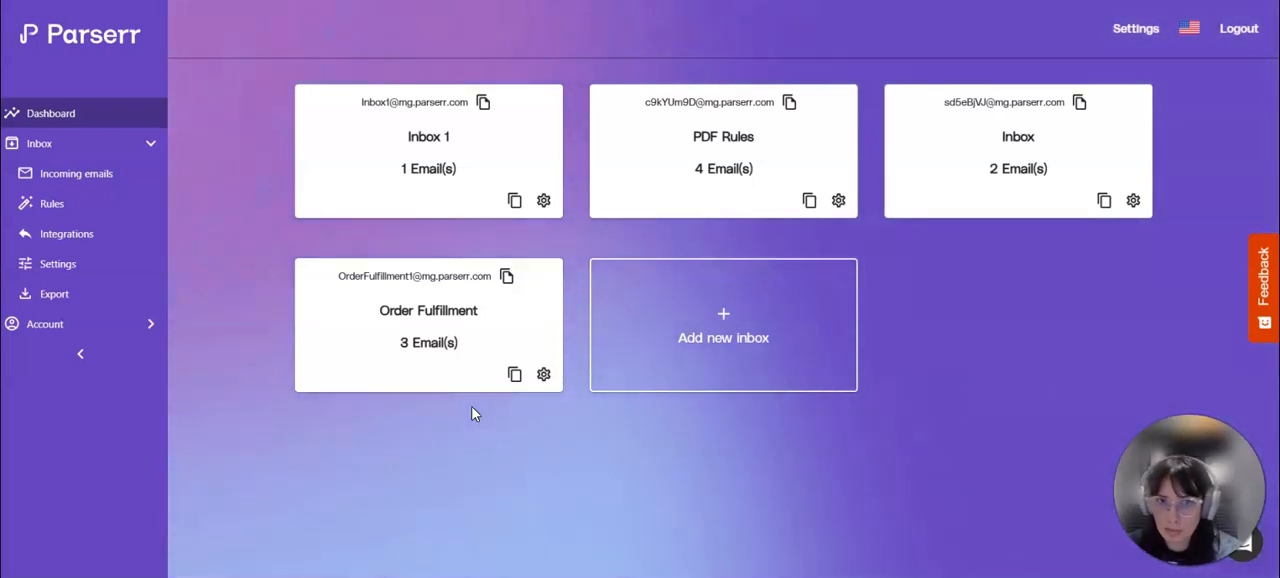
{"action": "left_click", "coordinate": [549, 380]}
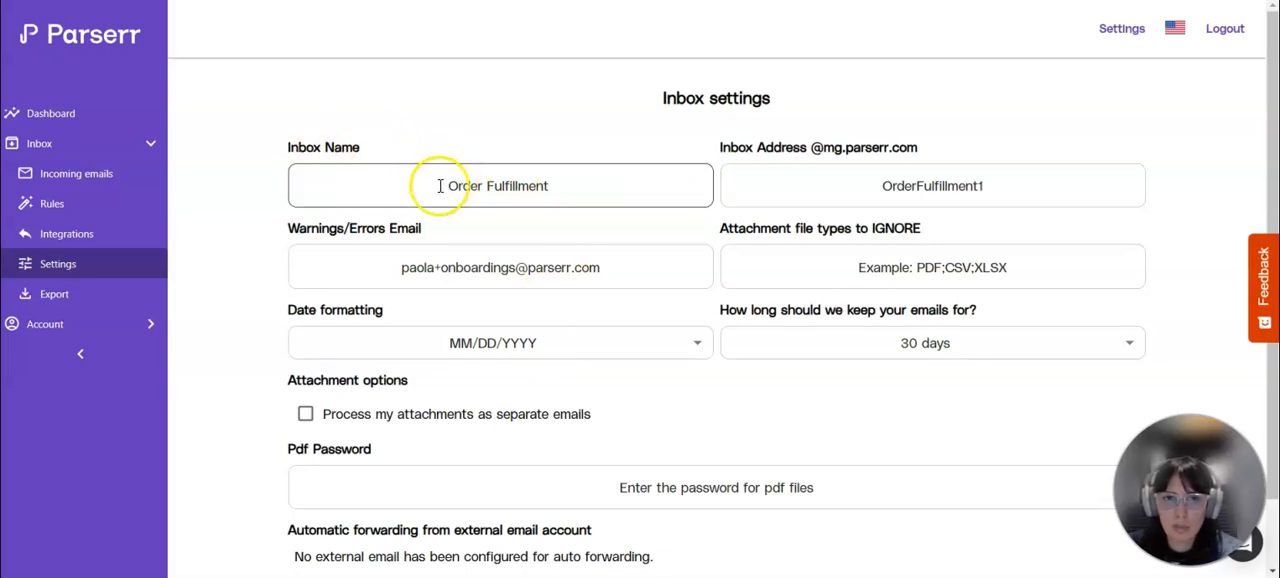
{"action": "left_click_drag", "start_coordinate": [448, 185], "coordinate": [566, 185]}
{"action": "left_click", "coordinate": [621, 188]}
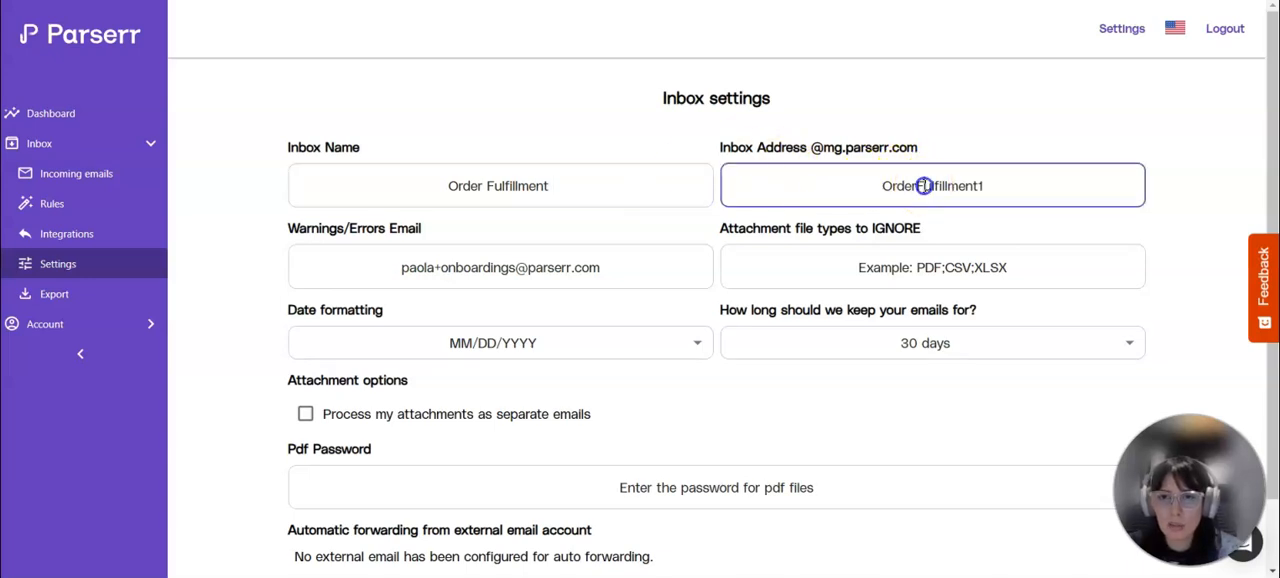
{"action": "double_click", "coordinate": [886, 183]}
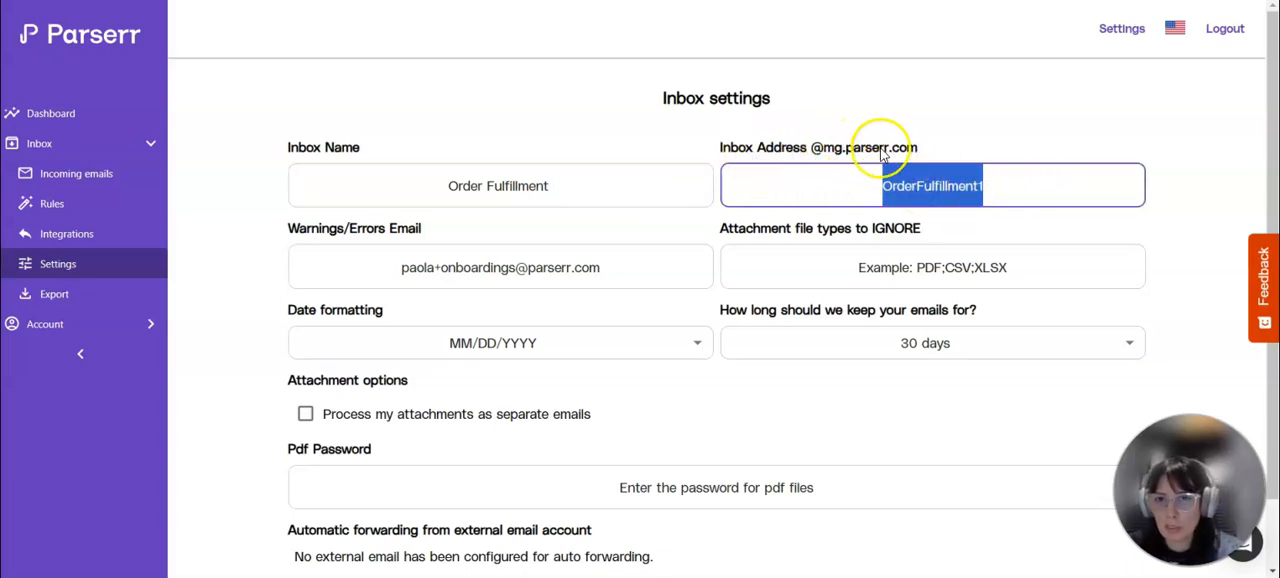
{"action": "left_click", "coordinate": [1160, 238]}
{"action": "scroll", "coordinate": [1094, 234], "scroll_direction": "down", "scroll_amount": 2}
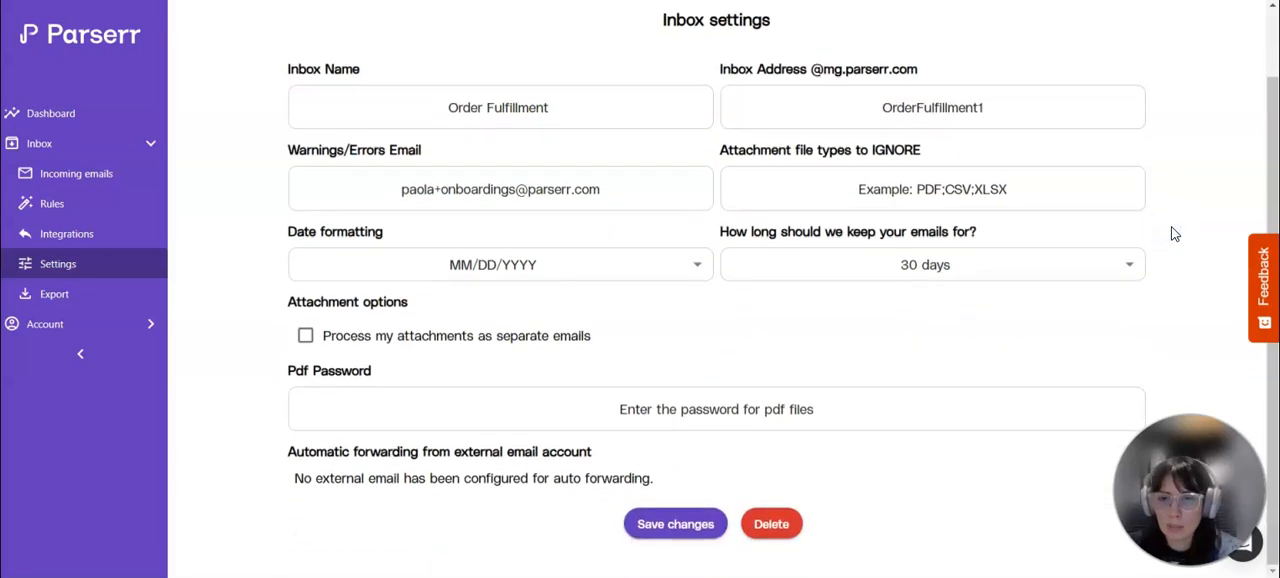
{"action": "left_click", "coordinate": [690, 526]}
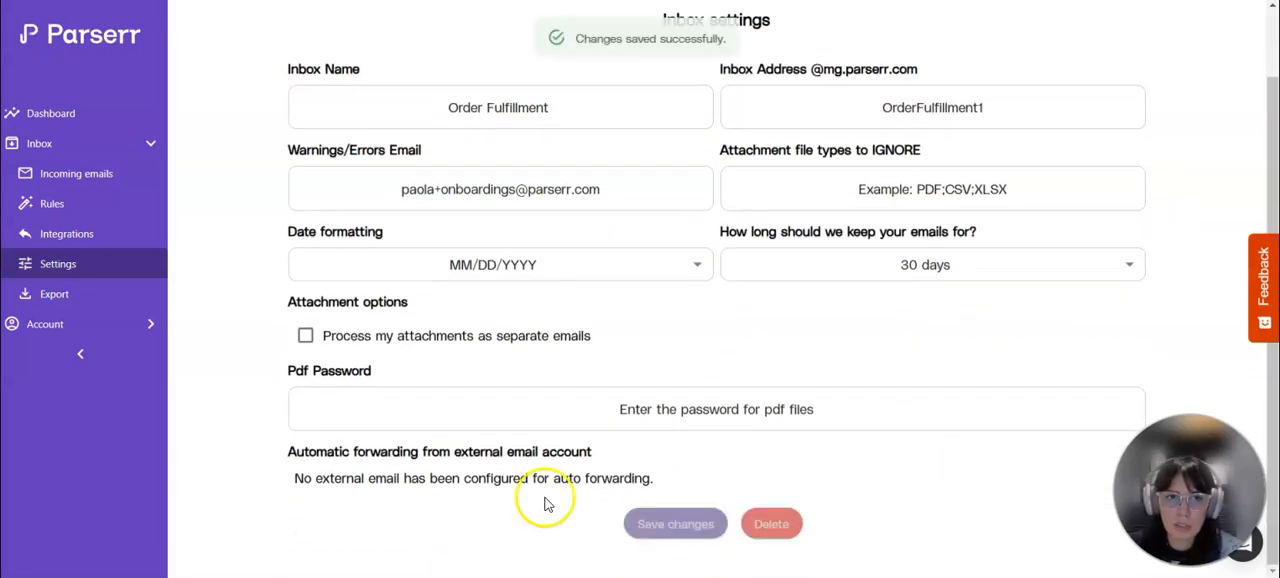
Open the Order Fulfillment inbox's incoming emails and show the email content of the order request sent at 22:23:12
{"action": "left_click", "coordinate": [95, 114]}
{"action": "left_click", "coordinate": [434, 326]}
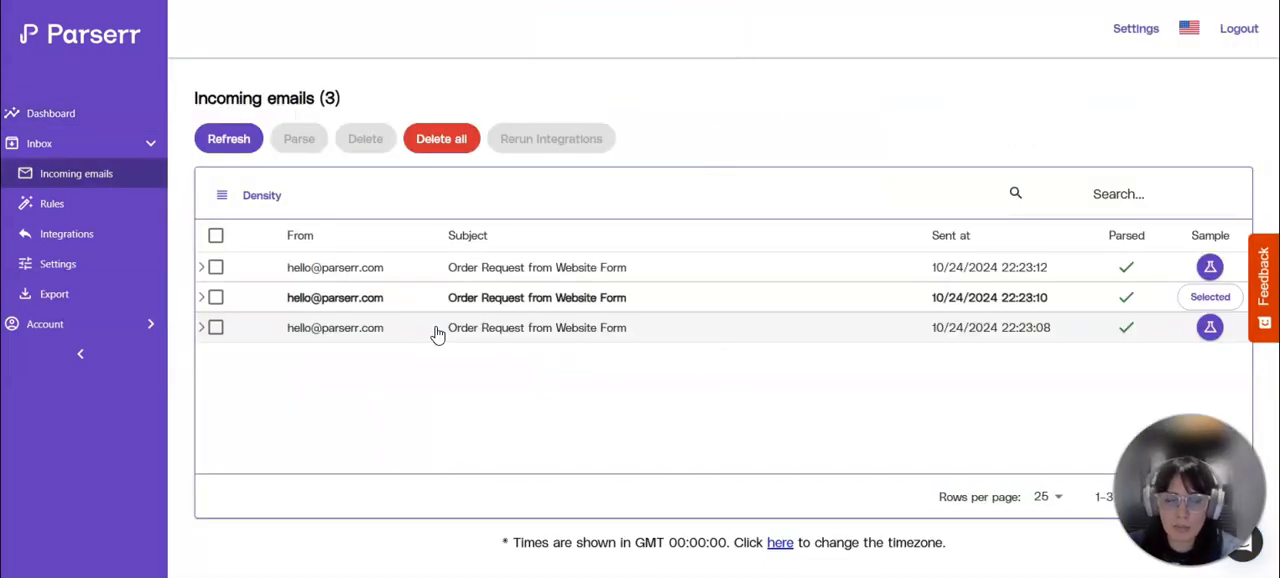
{"action": "left_click", "coordinate": [505, 267]}
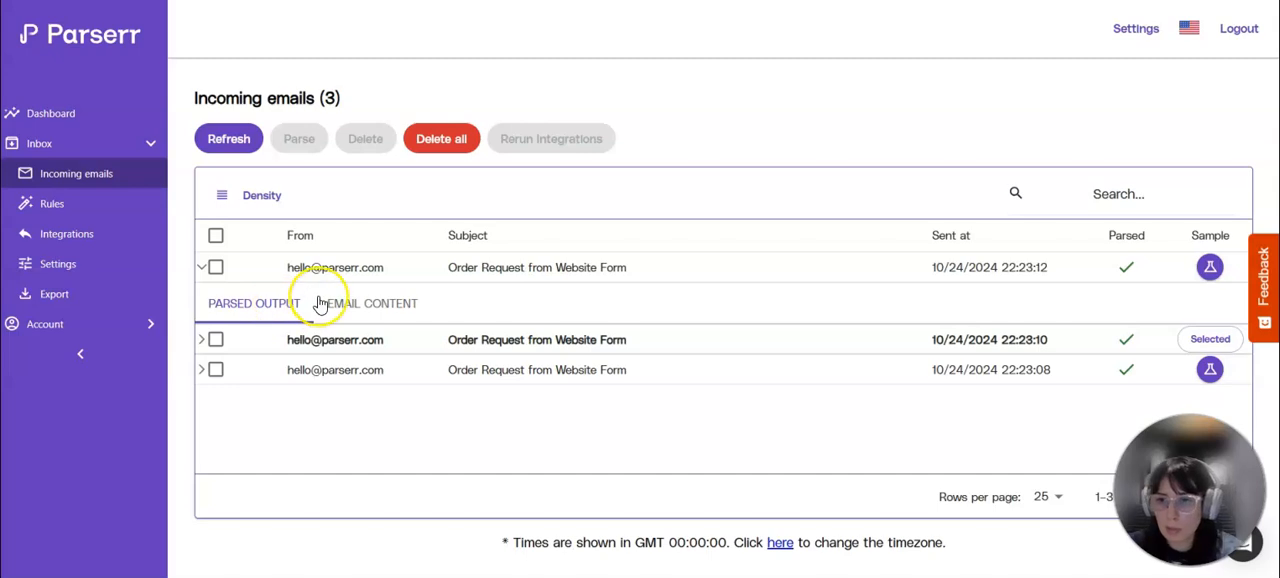
{"action": "left_click", "coordinate": [363, 304]}
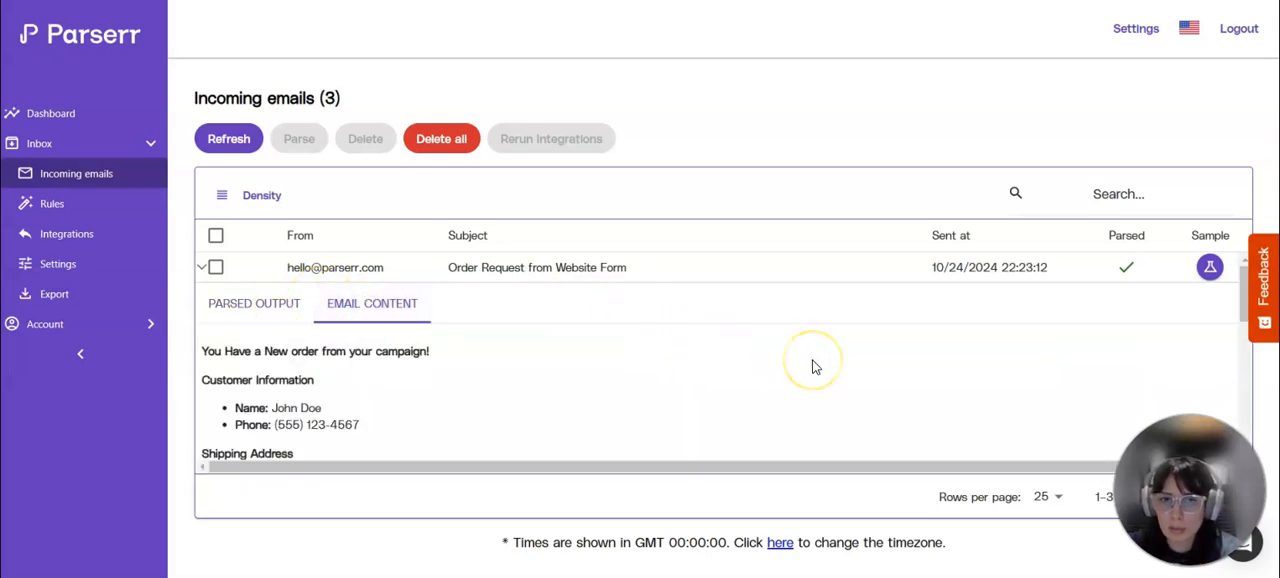
{"action": "scroll", "coordinate": [823, 360], "scroll_direction": "down", "scroll_amount": 2}
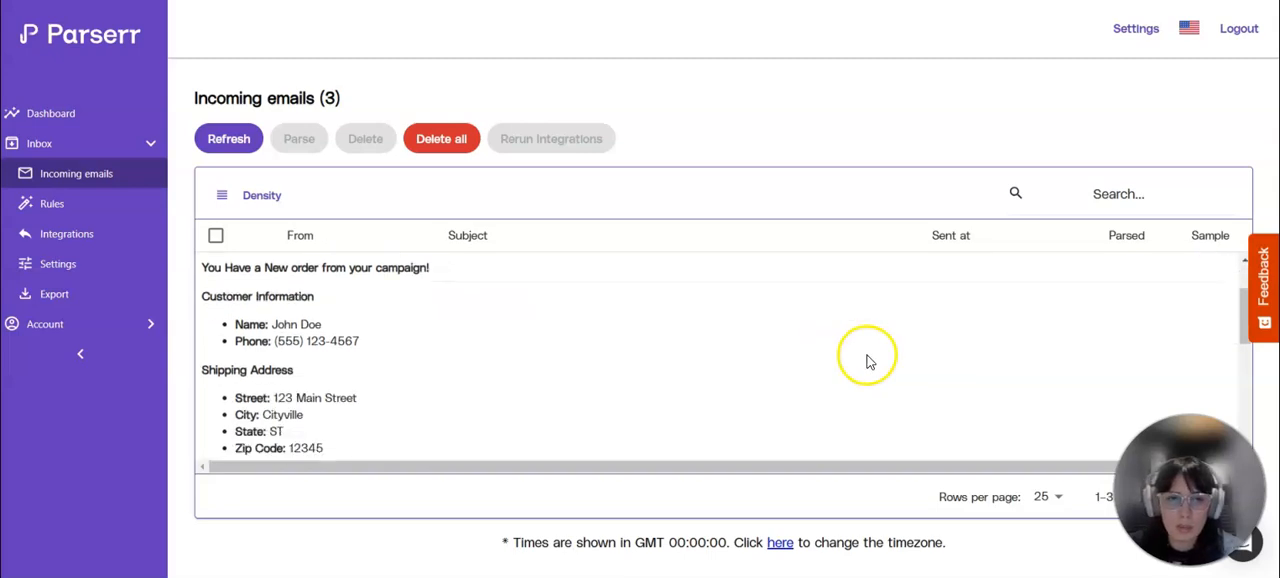
{"action": "scroll", "coordinate": [866, 354], "scroll_direction": "up", "scroll_amount": 2}
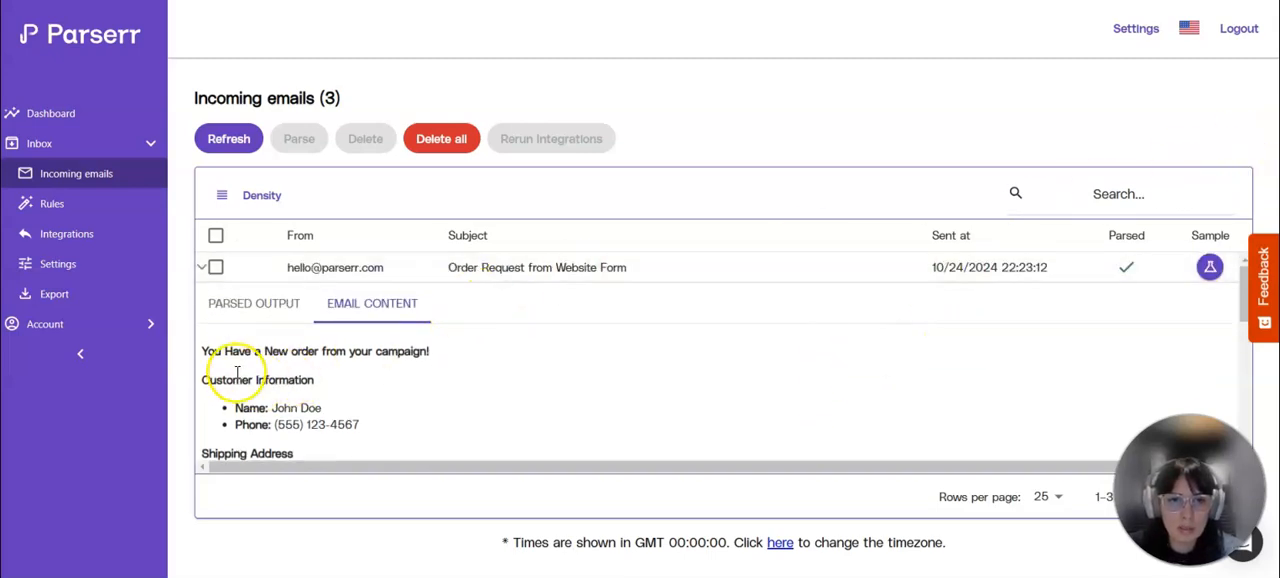
{"action": "scroll", "coordinate": [537, 363], "scroll_direction": "down", "scroll_amount": 1}
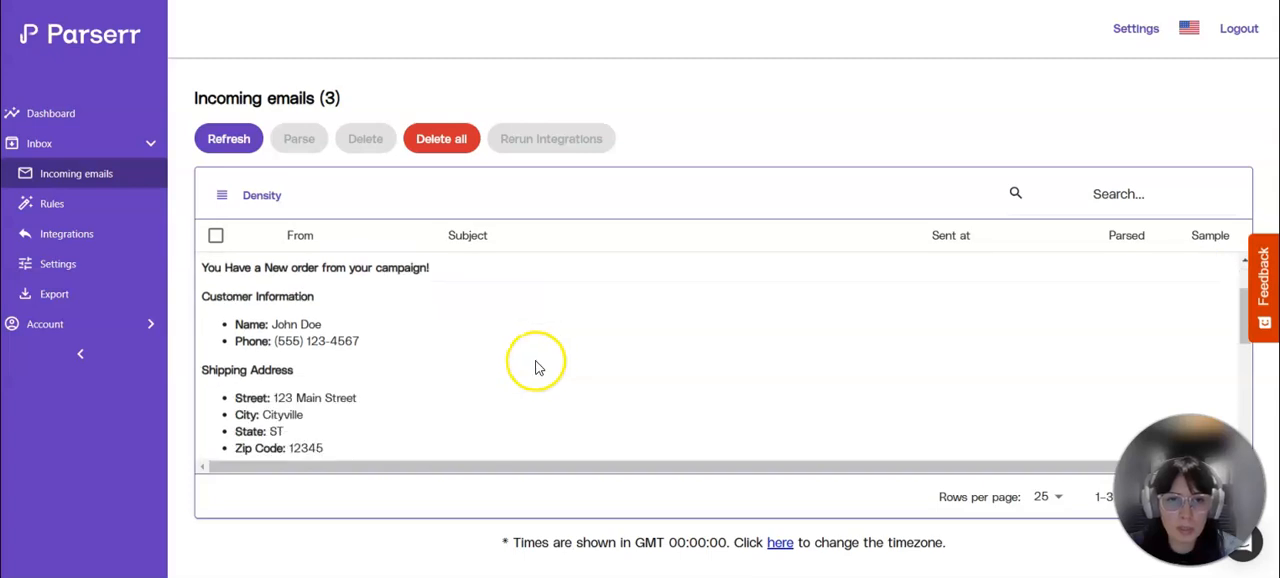
Examine this order's customer information, shipping address, order details, order summary, payment method and additional notes by highlighting each section
{"action": "left_click_drag", "start_coordinate": [200, 290], "coordinate": [384, 340]}
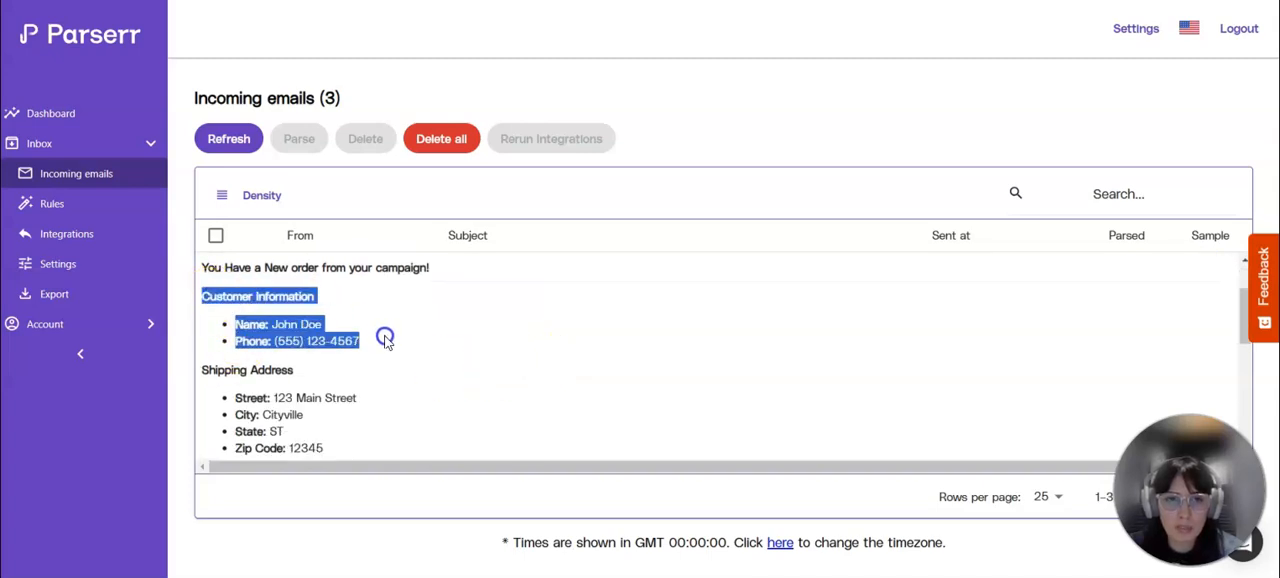
{"action": "scroll", "coordinate": [542, 350], "scroll_direction": "down", "scroll_amount": 1}
{"action": "left_click_drag", "start_coordinate": [199, 286], "coordinate": [331, 363]}
{"action": "scroll", "coordinate": [560, 346], "scroll_direction": "down", "scroll_amount": 1}
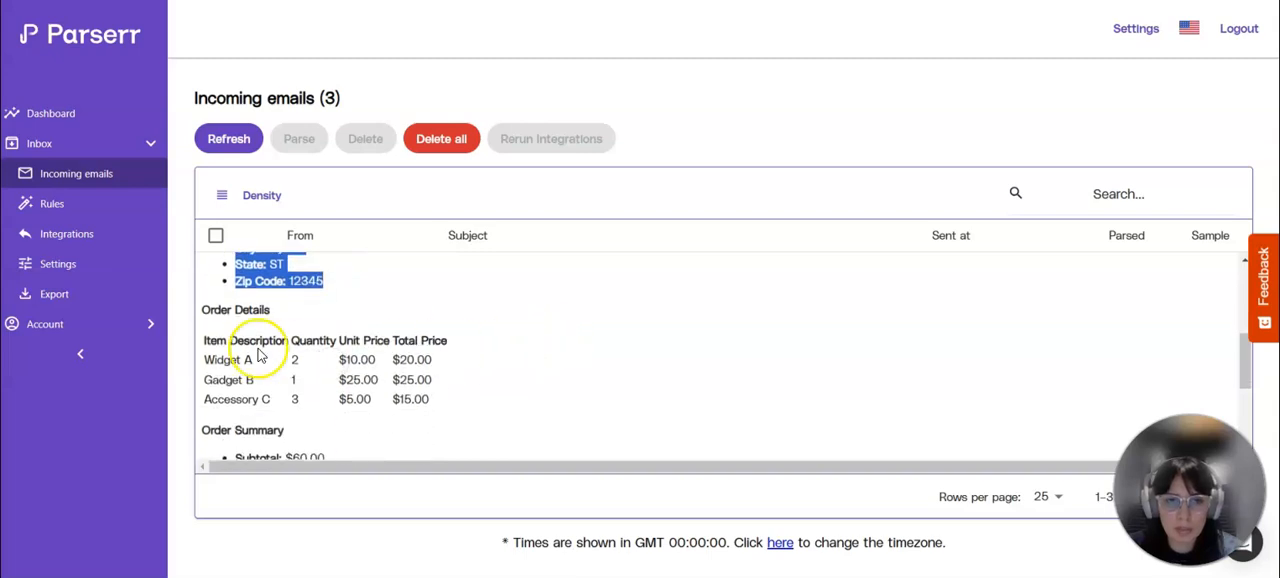
{"action": "left_click_drag", "start_coordinate": [196, 312], "coordinate": [460, 391]}
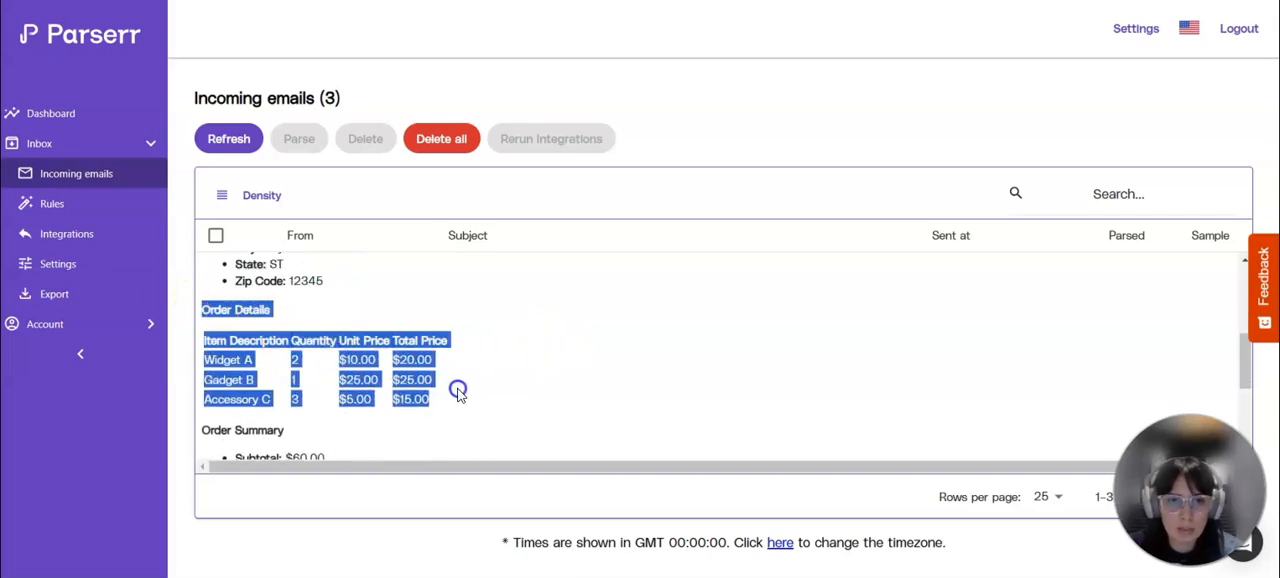
{"action": "scroll", "coordinate": [652, 397], "scroll_direction": "down", "scroll_amount": 1}
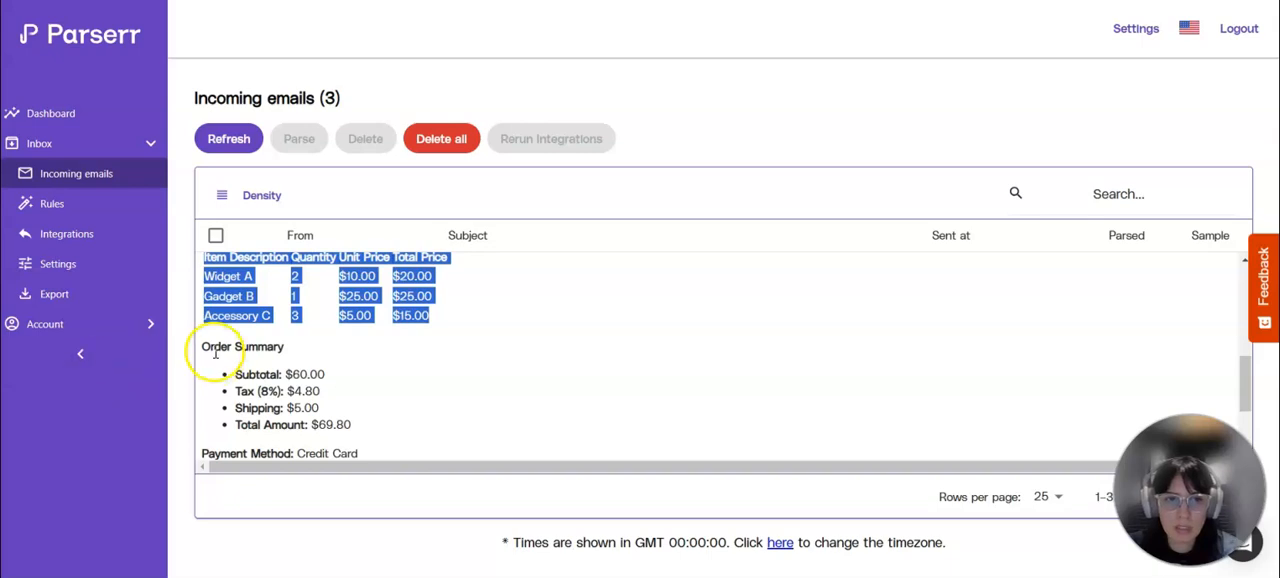
{"action": "left_click_drag", "start_coordinate": [200, 346], "coordinate": [363, 425]}
{"action": "scroll", "coordinate": [543, 371], "scroll_direction": "down", "scroll_amount": 2}
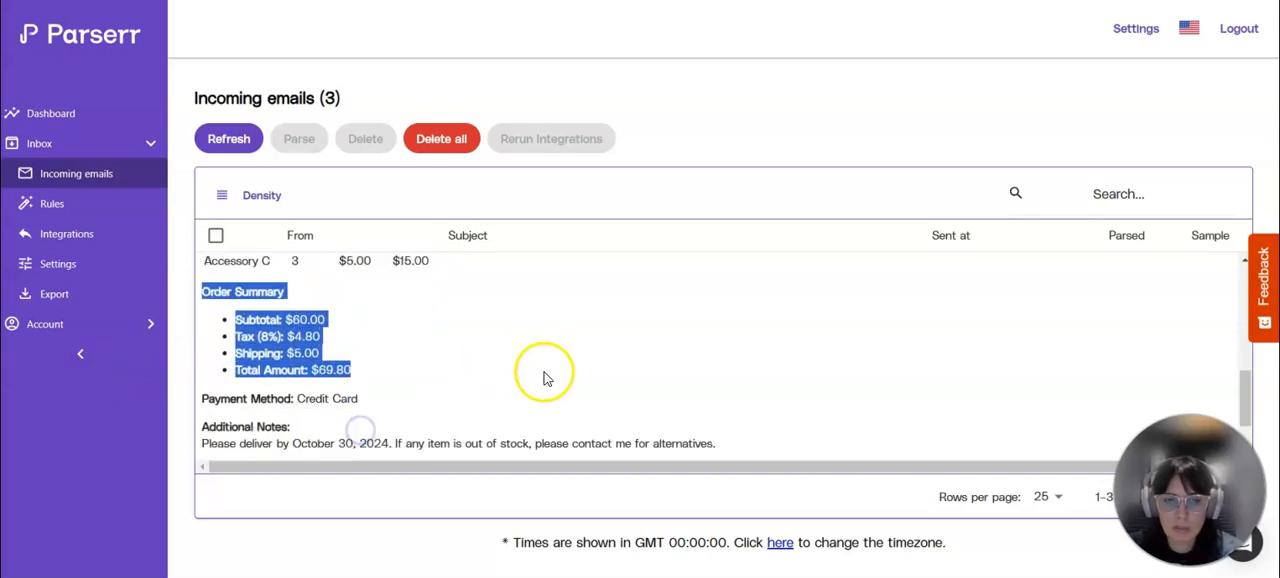
{"action": "left_click_drag", "start_coordinate": [197, 328], "coordinate": [400, 326]}
{"action": "left_click_drag", "start_coordinate": [196, 350], "coordinate": [747, 384]}
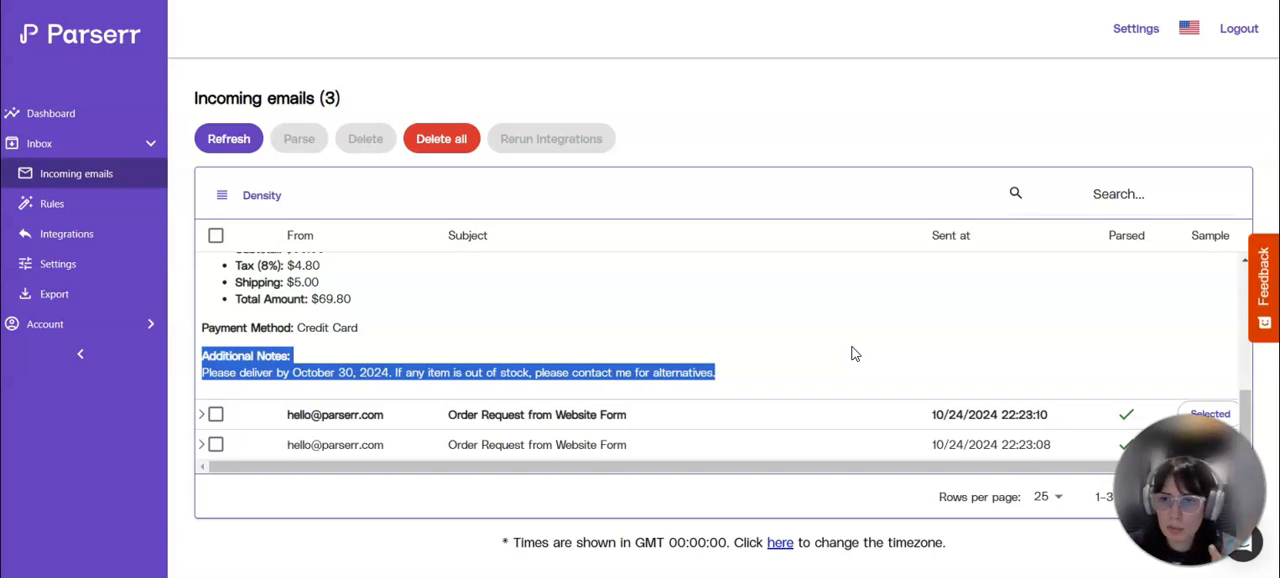
Expand the order request sent at 22:23:10 and read through its email content
{"action": "left_click", "coordinate": [433, 416]}
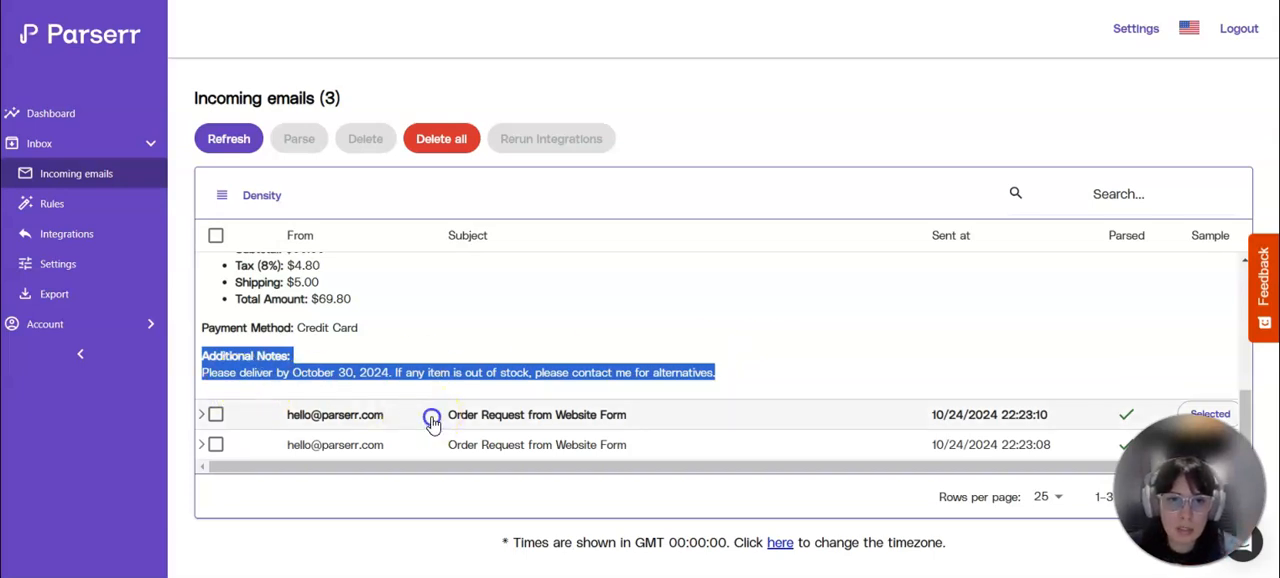
{"action": "scroll", "coordinate": [430, 363], "scroll_direction": "down", "scroll_amount": 1}
{"action": "left_click", "coordinate": [388, 403]}
{"action": "scroll", "coordinate": [857, 277], "scroll_direction": "down", "scroll_amount": 3}
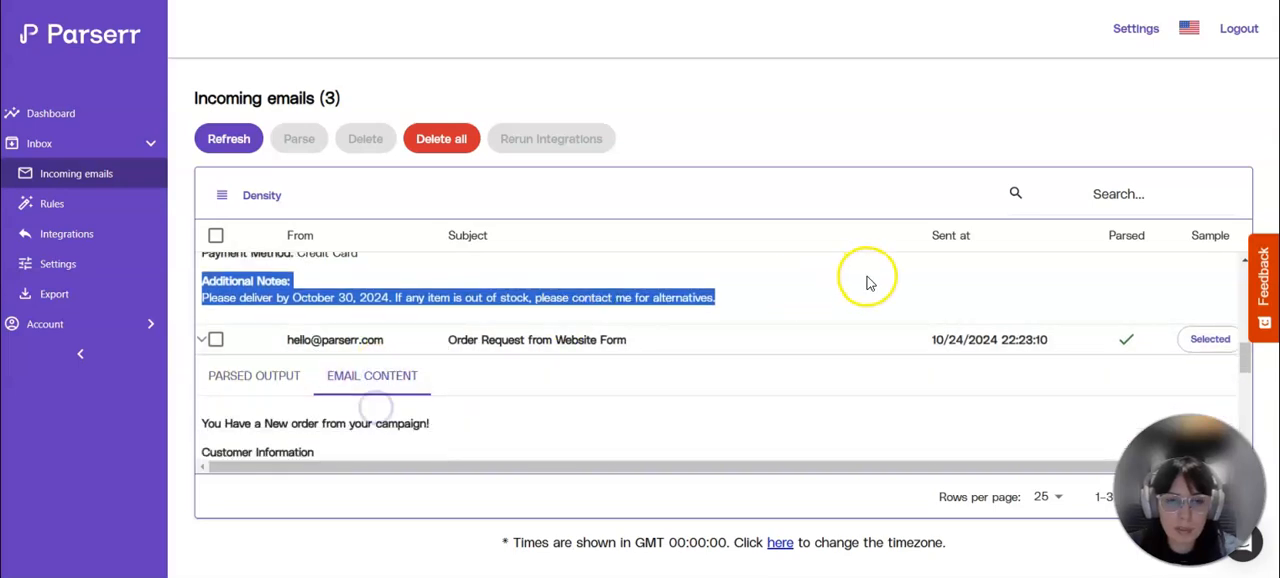
{"action": "scroll", "coordinate": [725, 302], "scroll_direction": "down", "scroll_amount": 5}
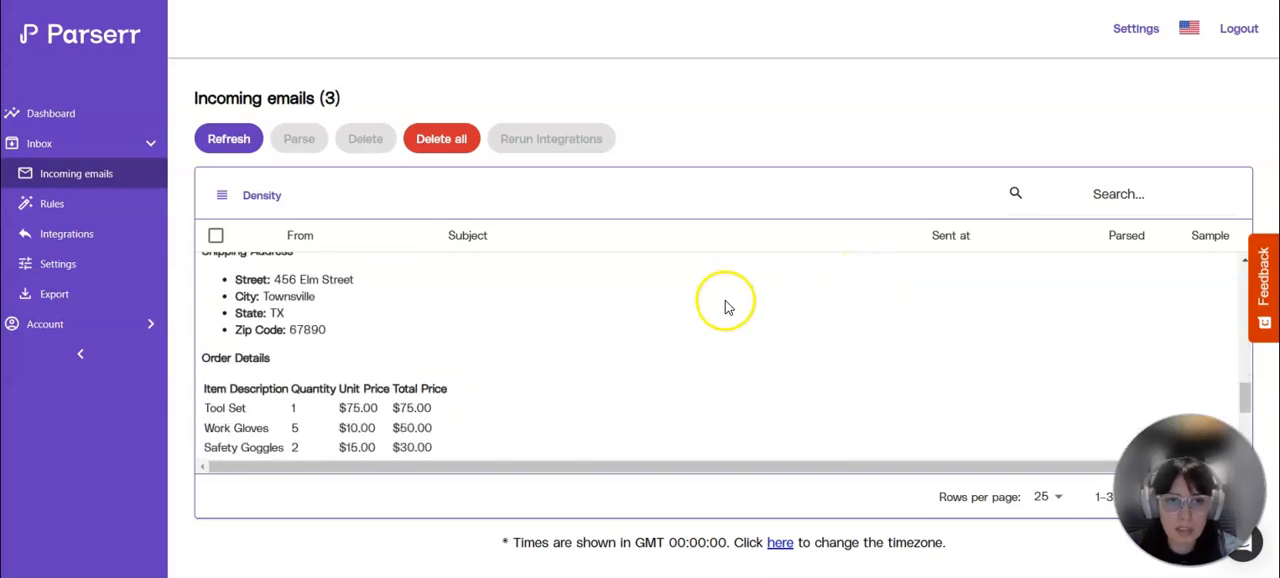
{"action": "scroll", "coordinate": [725, 302], "scroll_direction": "down", "scroll_amount": 3}
Expand the order request sent at 22:23:08 and read its email content from customer information to additional notes
{"action": "left_click", "coordinate": [697, 444]}
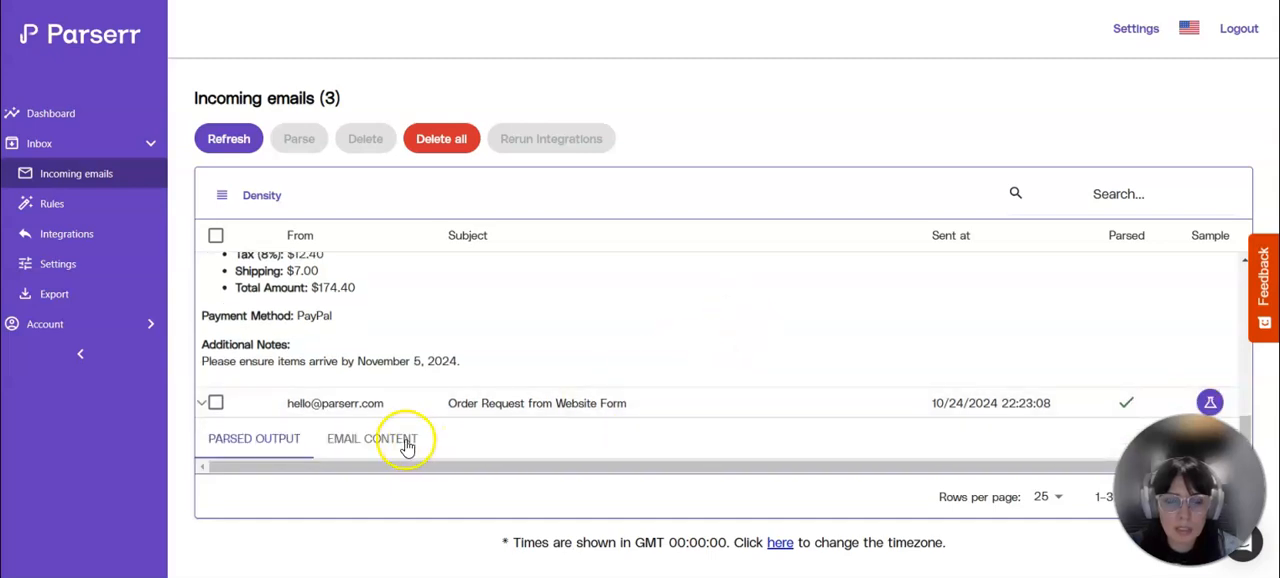
{"action": "left_click", "coordinate": [405, 438]}
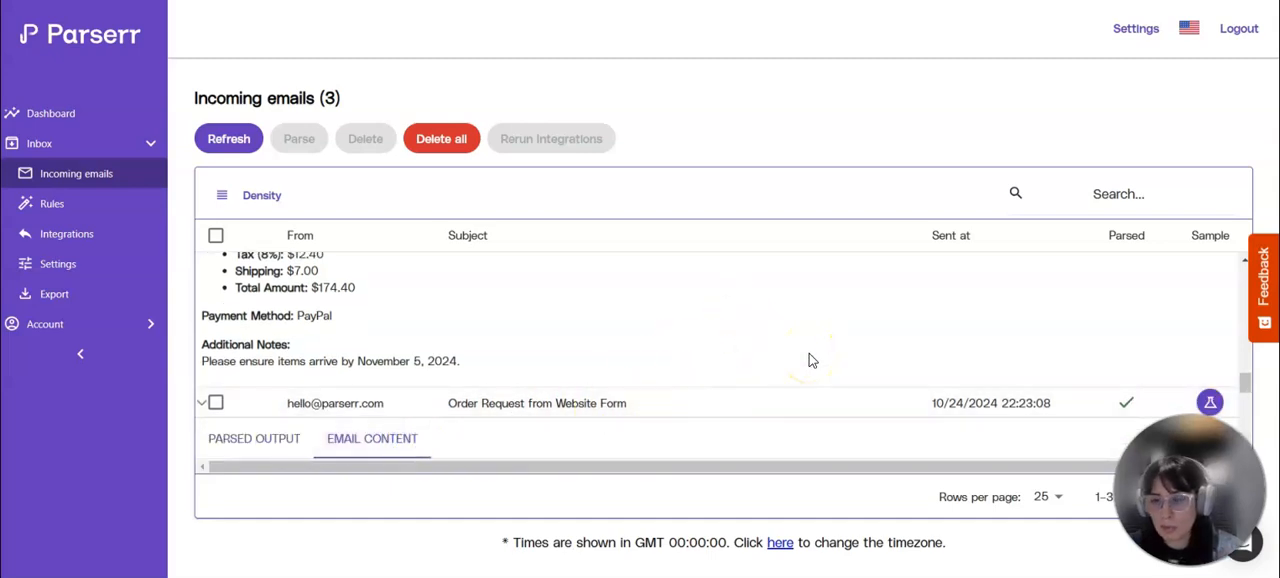
{"action": "scroll", "coordinate": [809, 360], "scroll_direction": "down", "scroll_amount": 3}
{"action": "scroll", "coordinate": [735, 355], "scroll_direction": "up", "scroll_amount": 1}
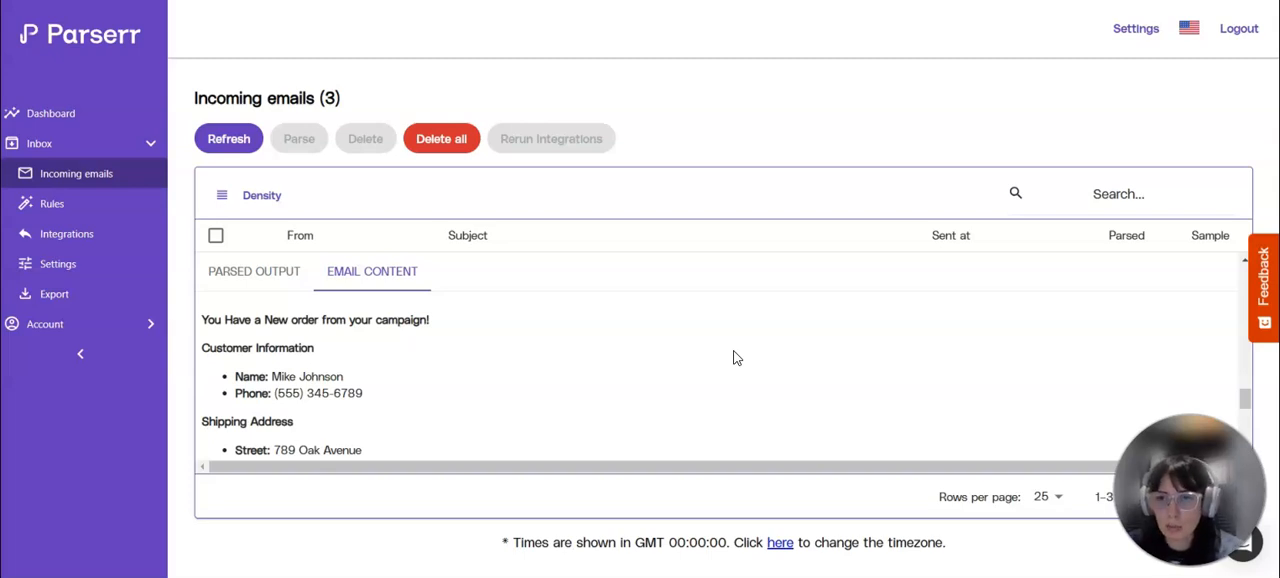
{"action": "scroll", "coordinate": [705, 358], "scroll_direction": "down", "scroll_amount": 6}
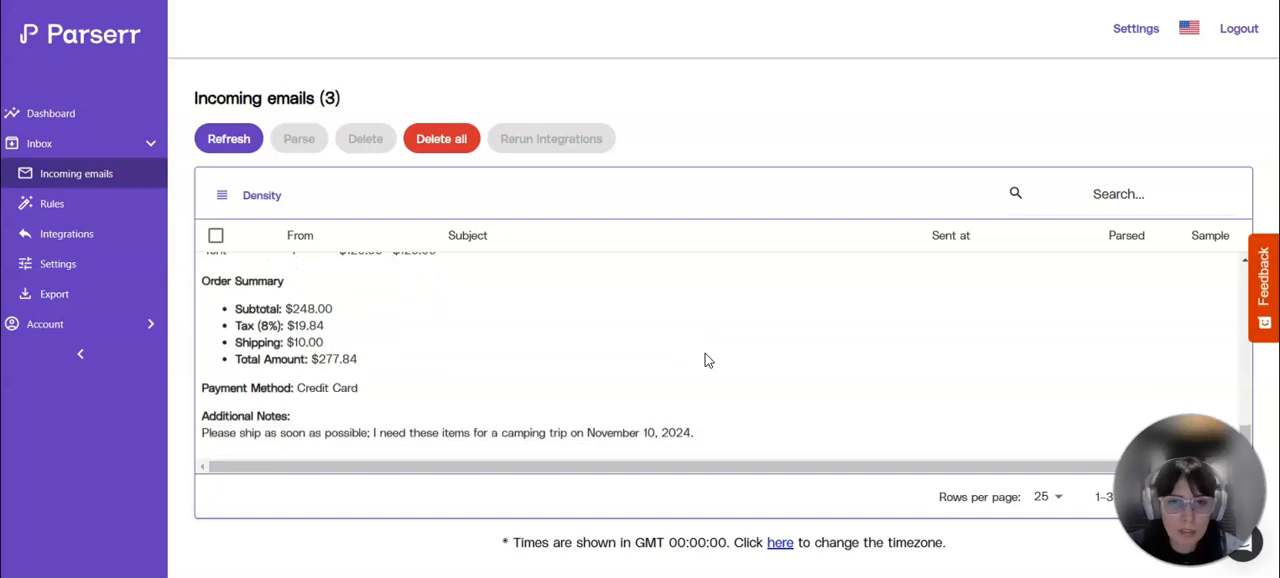
{"action": "scroll", "coordinate": [705, 360], "scroll_direction": "up", "scroll_amount": 6}
{"action": "scroll", "coordinate": [705, 360], "scroll_direction": "down", "scroll_amount": 5}
{"action": "scroll", "coordinate": [705, 360], "scroll_direction": "up", "scroll_amount": 3}
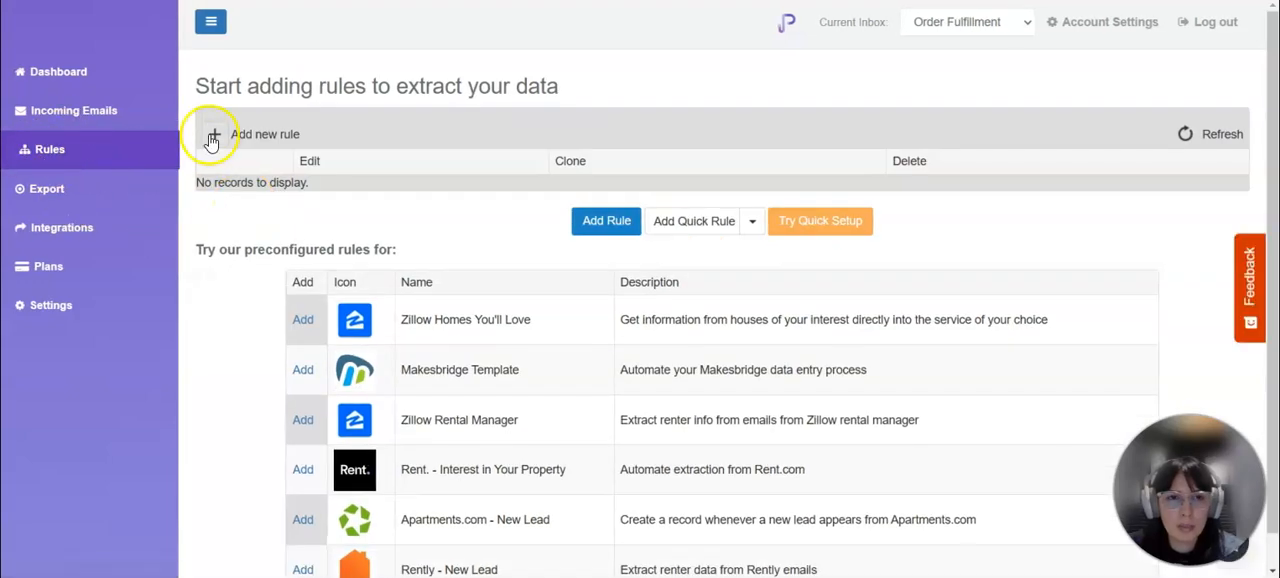
Add a new rule for the Order Fulfillment inbox and look through the email text in its initial data
{"action": "left_click", "coordinate": [213, 137]}
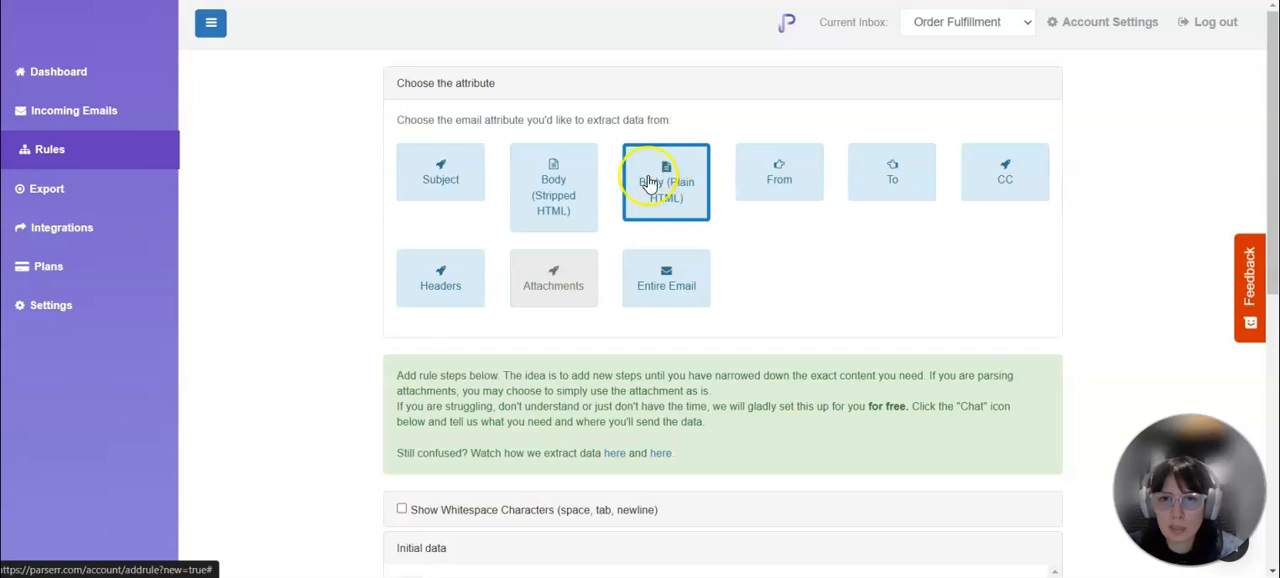
{"action": "scroll", "coordinate": [1110, 200], "scroll_direction": "down", "scroll_amount": 4}
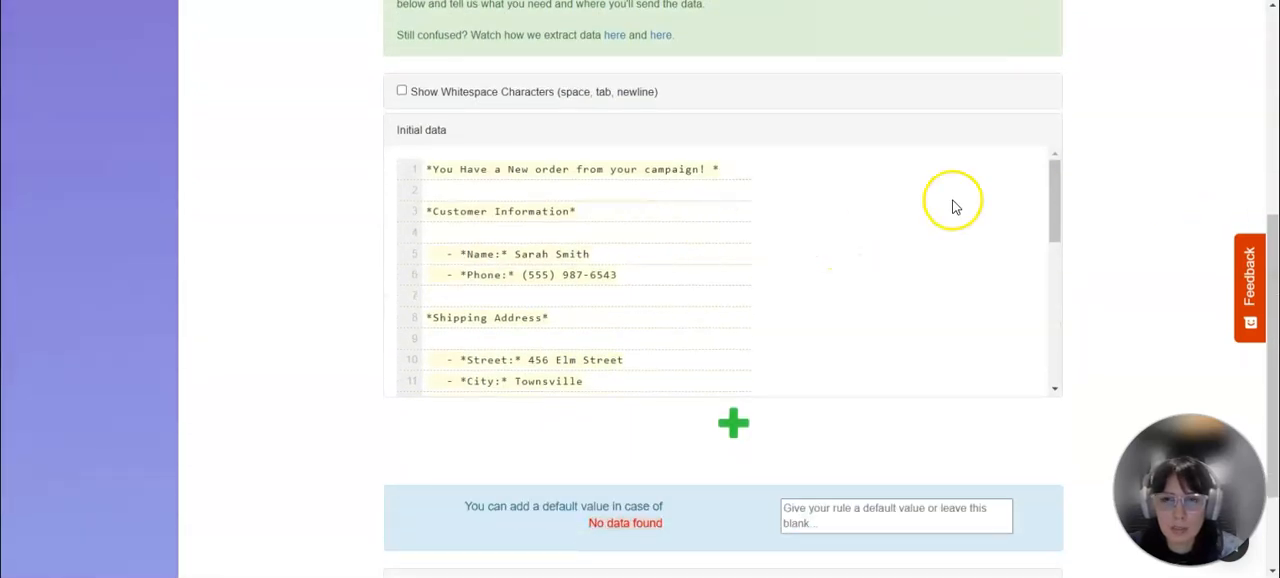
{"action": "scroll", "coordinate": [792, 213], "scroll_direction": "down", "scroll_amount": 3}
{"action": "scroll", "coordinate": [792, 213], "scroll_direction": "down", "scroll_amount": 3}
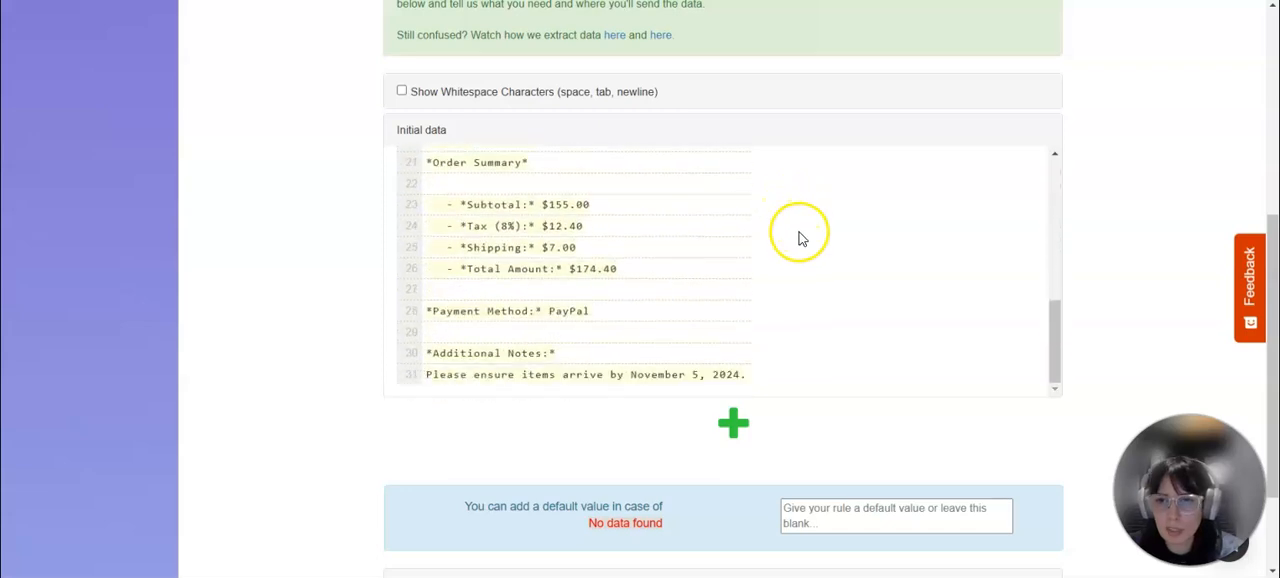
{"action": "scroll", "coordinate": [797, 232], "scroll_direction": "up", "scroll_amount": 6}
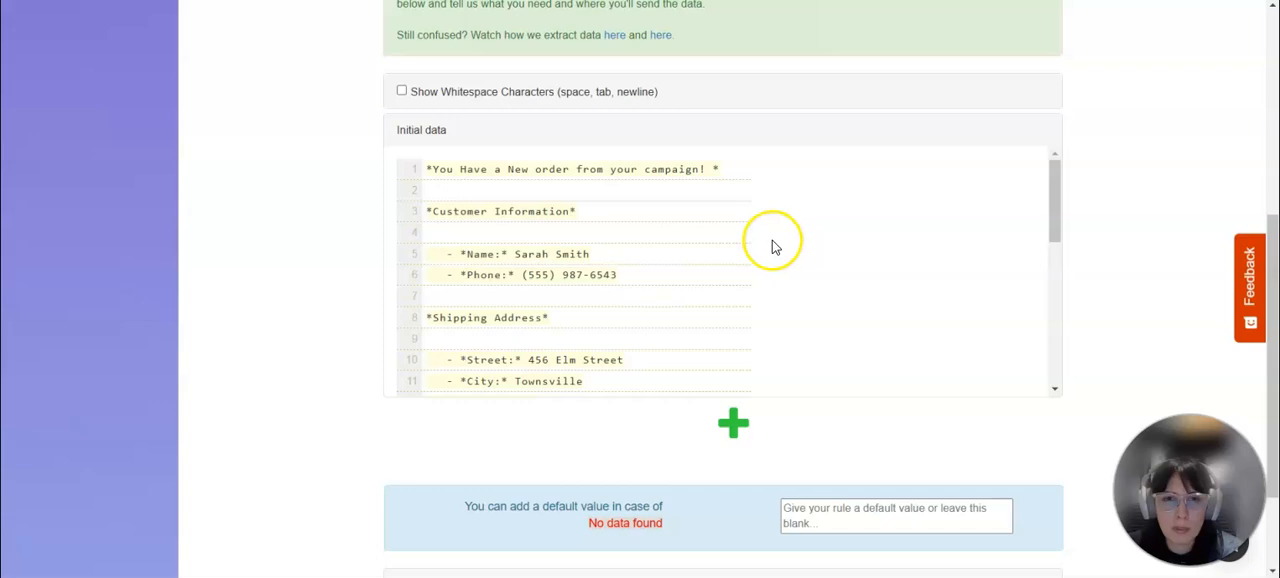
Review the rule form and its initial data, and highlight the Customer Information section including the name and phone lines
{"action": "scroll", "coordinate": [725, 247], "scroll_direction": "down", "scroll_amount": 5}
{"action": "scroll", "coordinate": [725, 247], "scroll_direction": "down", "scroll_amount": 4}
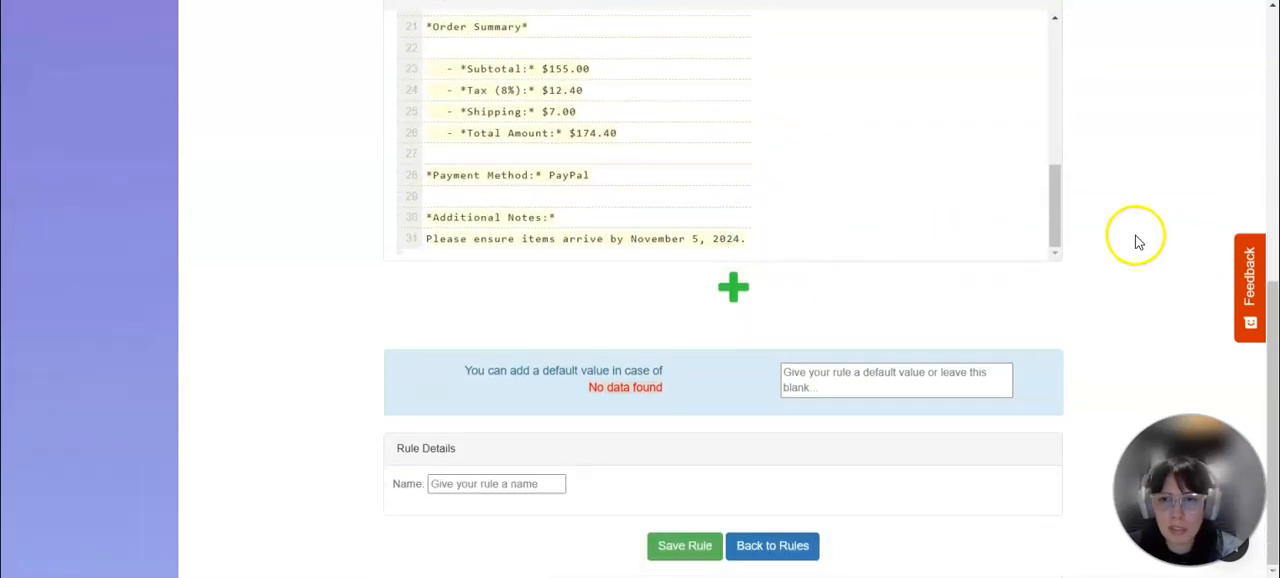
{"action": "scroll", "coordinate": [1137, 241], "scroll_direction": "up", "scroll_amount": 2}
{"action": "scroll", "coordinate": [864, 343], "scroll_direction": "up", "scroll_amount": 5}
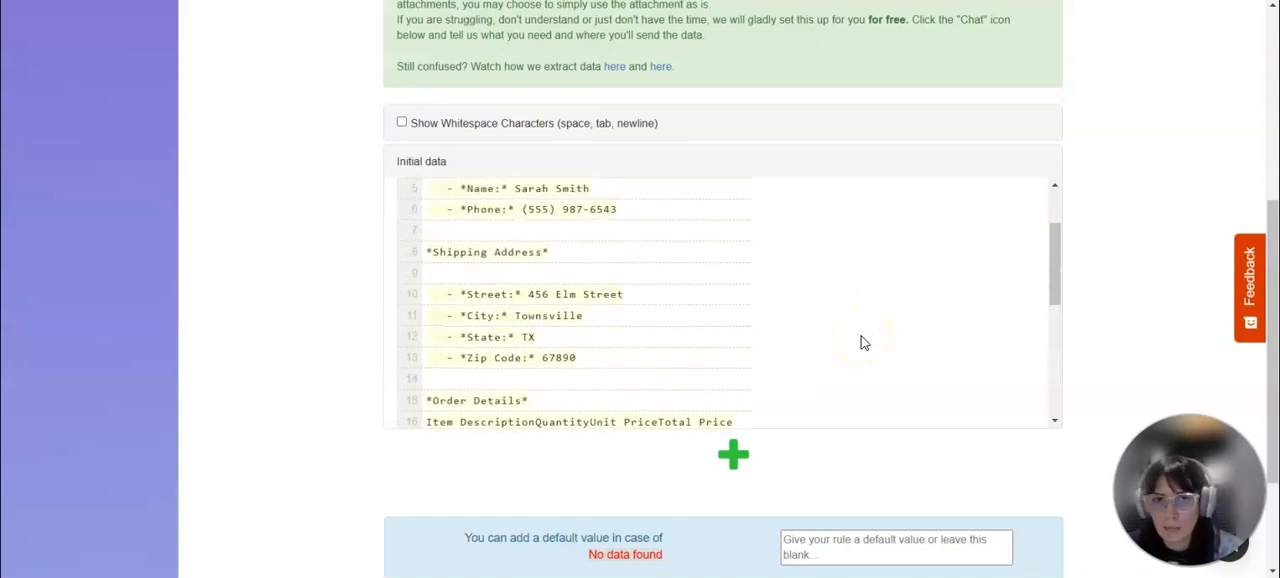
{"action": "scroll", "coordinate": [864, 343], "scroll_direction": "up", "scroll_amount": 1}
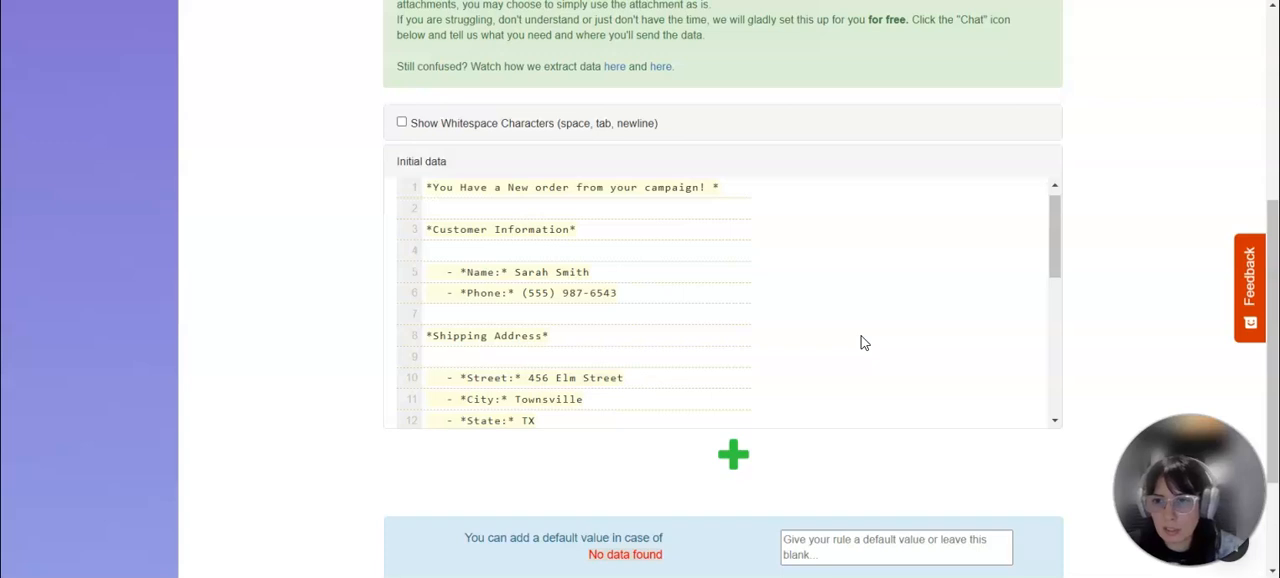
{"action": "scroll", "coordinate": [864, 343], "scroll_direction": "up", "scroll_amount": 1}
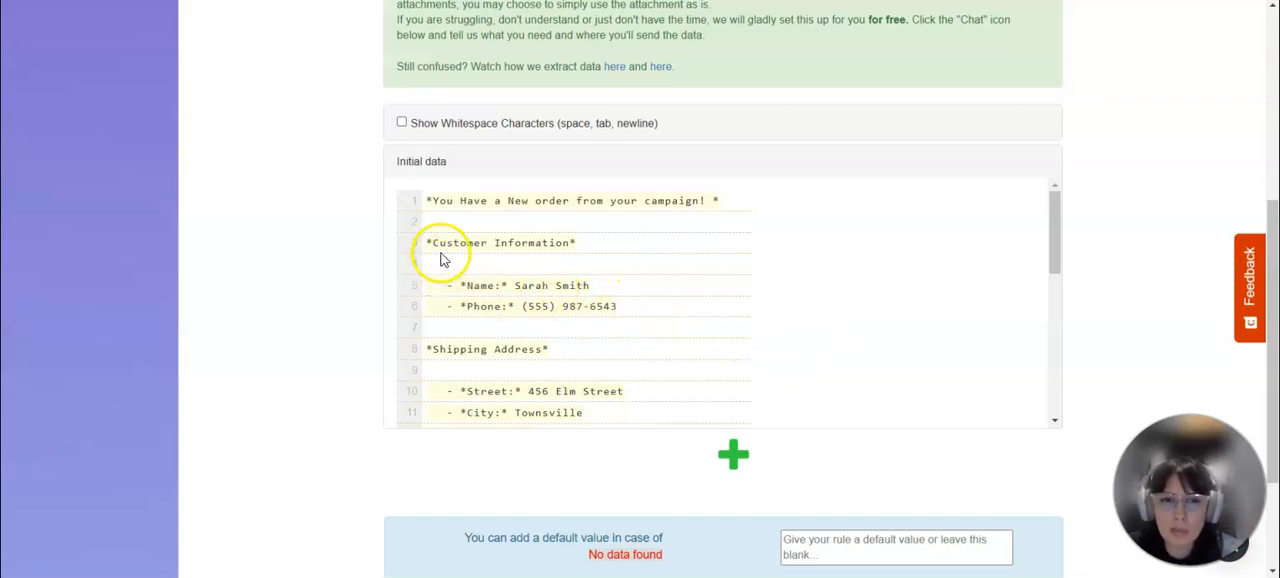
{"action": "left_click_drag", "start_coordinate": [465, 249], "coordinate": [621, 315]}
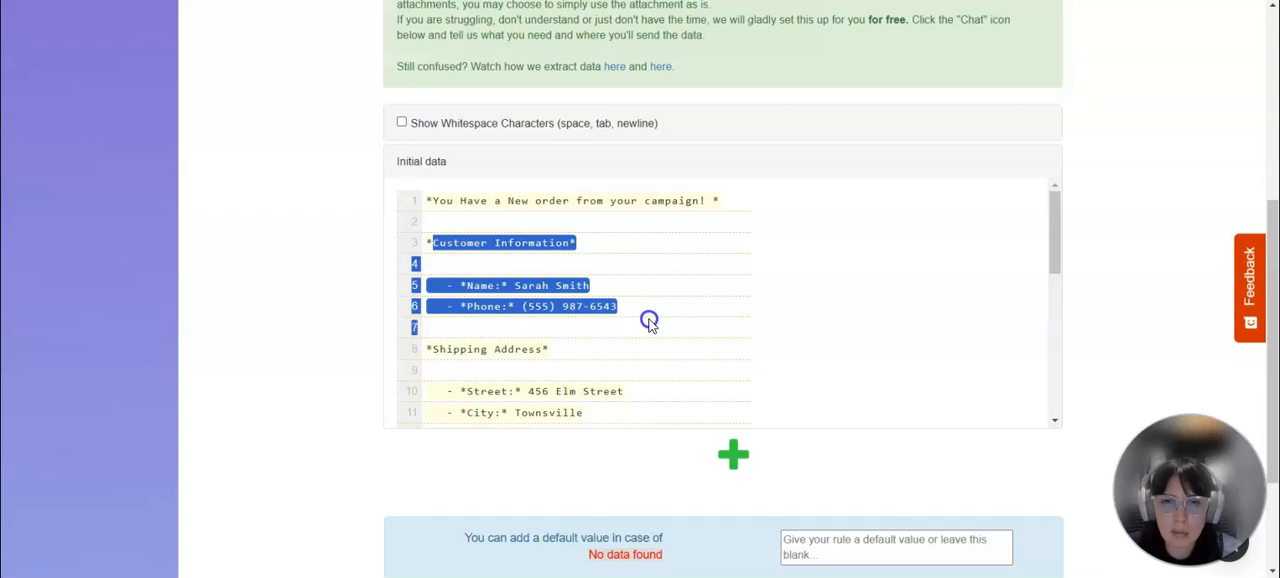
Add a "Find all text after" step from the Find Content You Need category to the rule
{"action": "left_click", "coordinate": [1178, 306]}
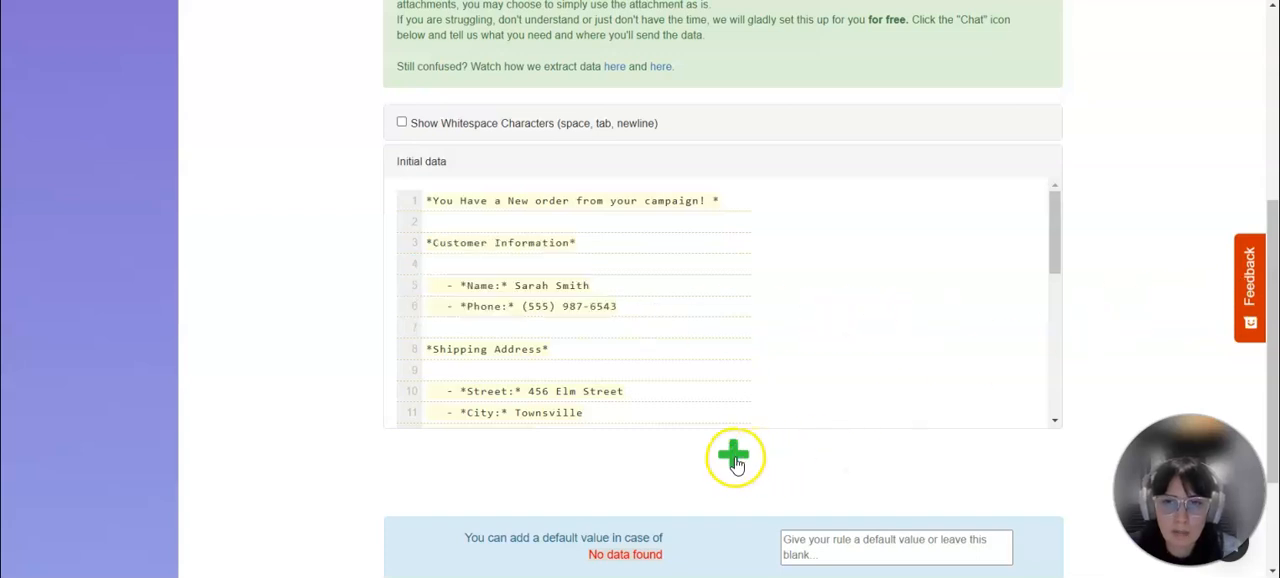
{"action": "left_click", "coordinate": [734, 456]}
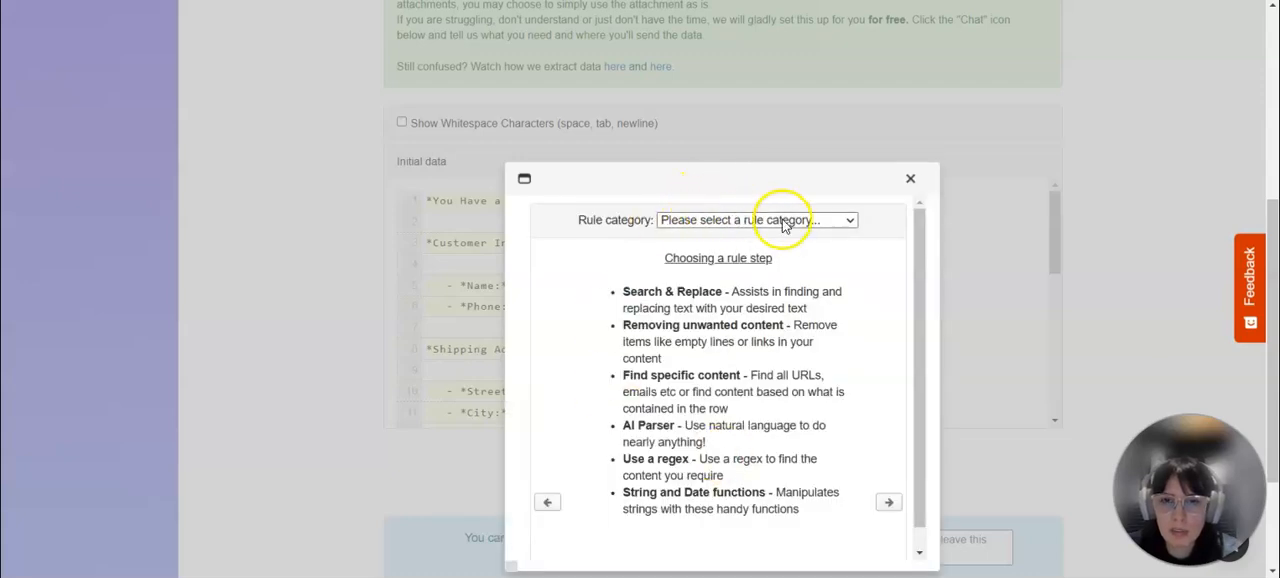
{"action": "left_click", "coordinate": [847, 222]}
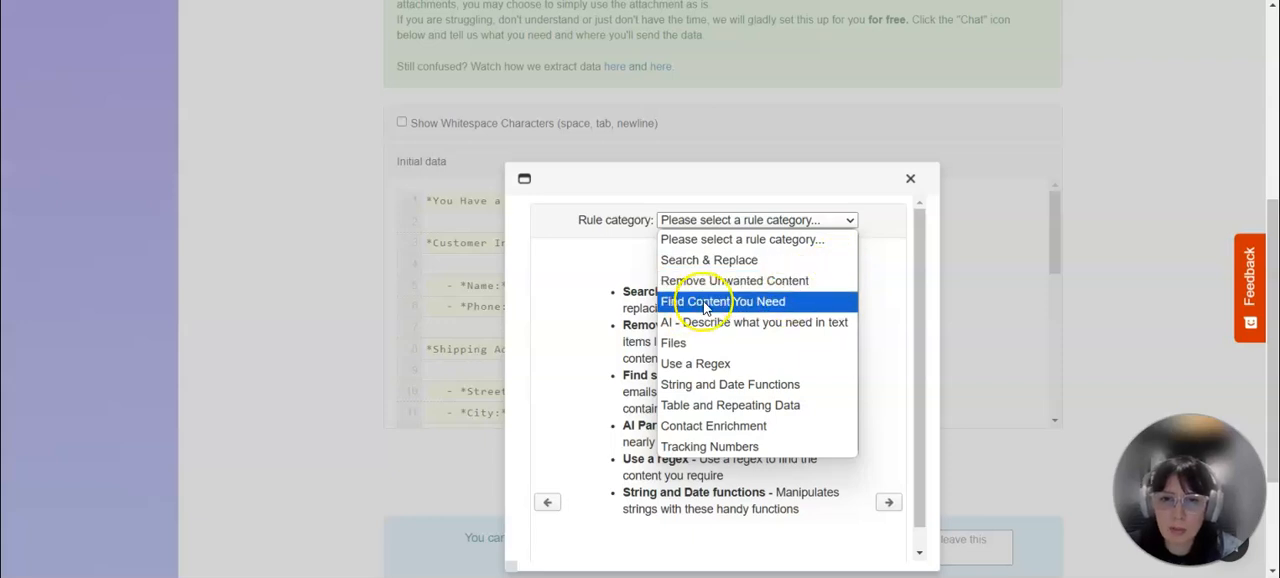
{"action": "left_click", "coordinate": [768, 305]}
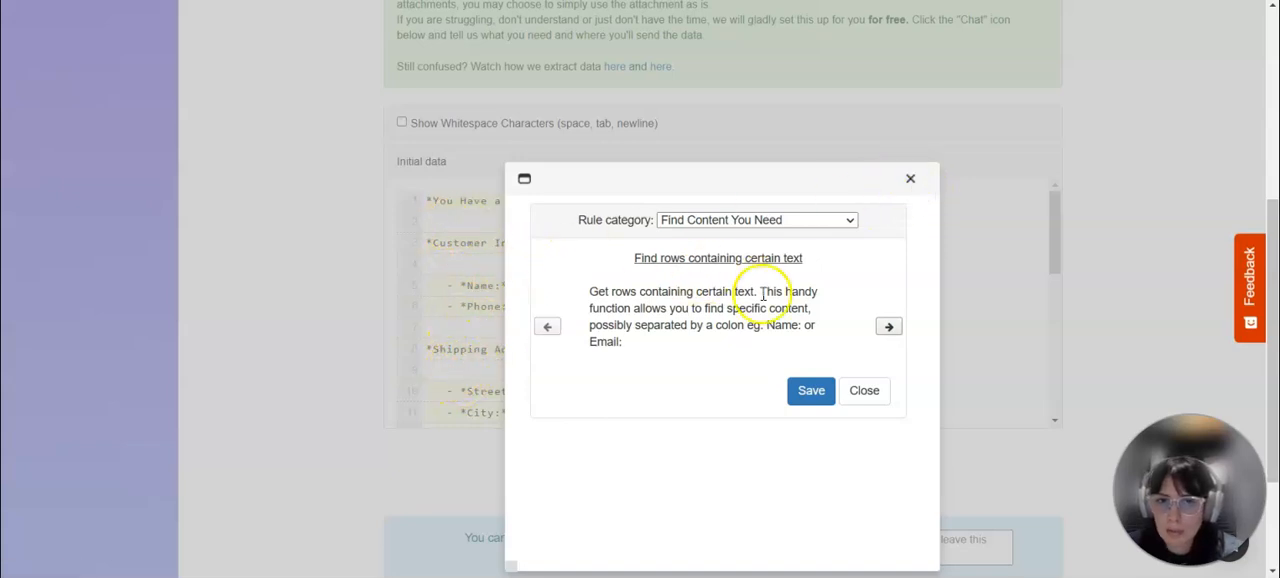
{"action": "left_click", "coordinate": [889, 327]}
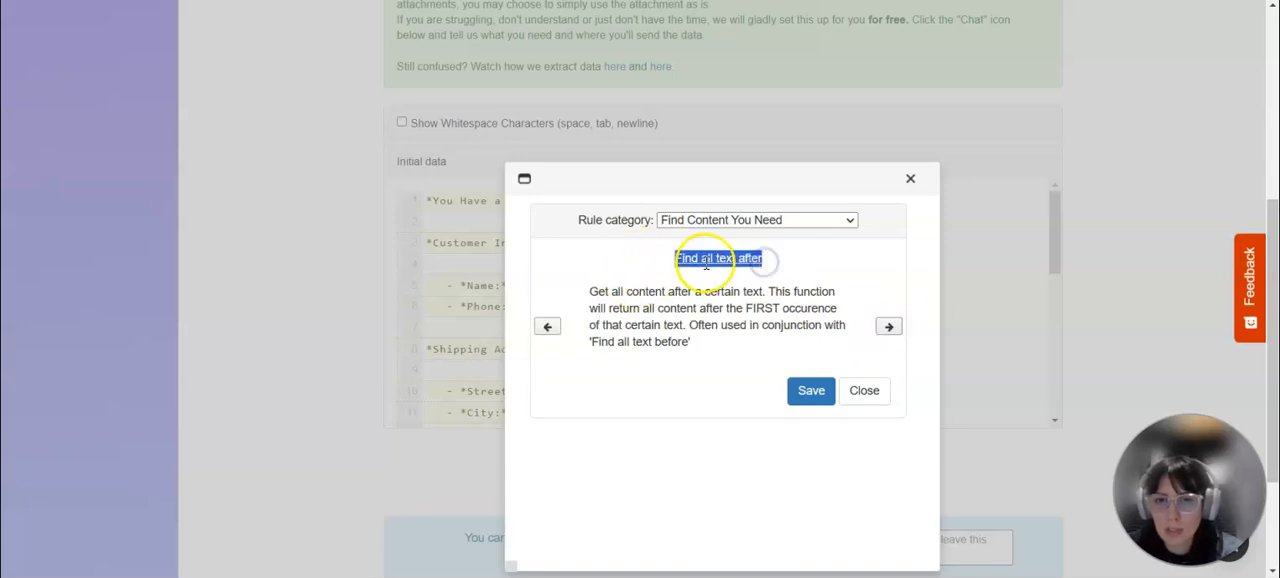
{"action": "left_click", "coordinate": [800, 258]}
{"action": "left_click", "coordinate": [810, 391]}
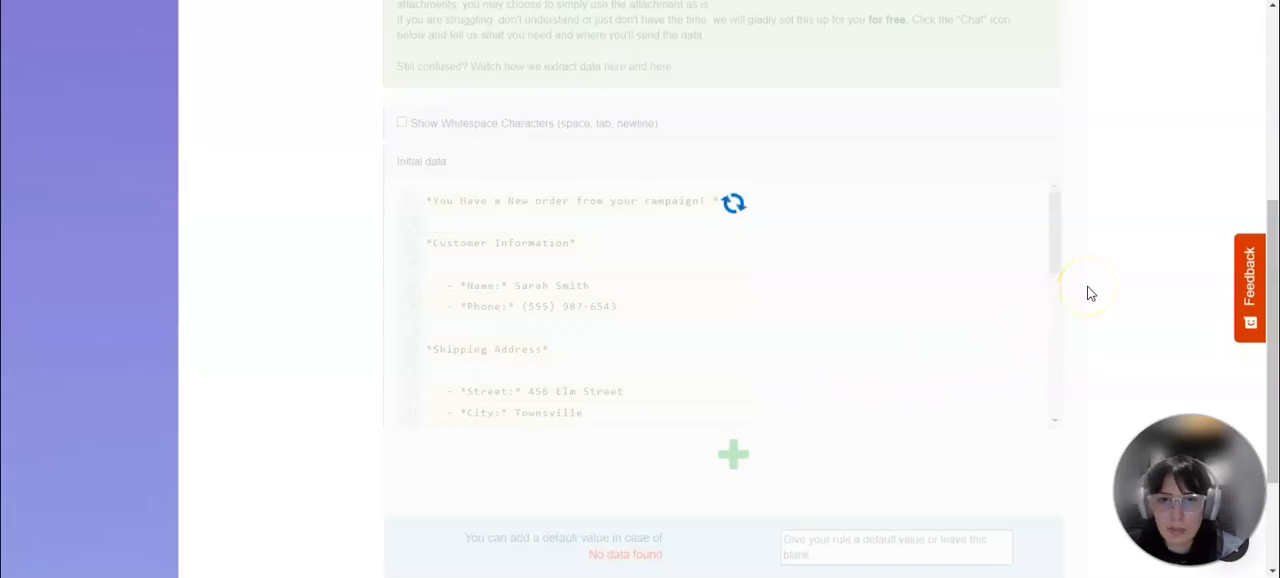
Set the step to get all text after "*Customer Information*" and update its result
{"action": "scroll", "coordinate": [1091, 293], "scroll_direction": "down", "scroll_amount": 2}
{"action": "scroll", "coordinate": [1085, 282], "scroll_direction": "down", "scroll_amount": 3}
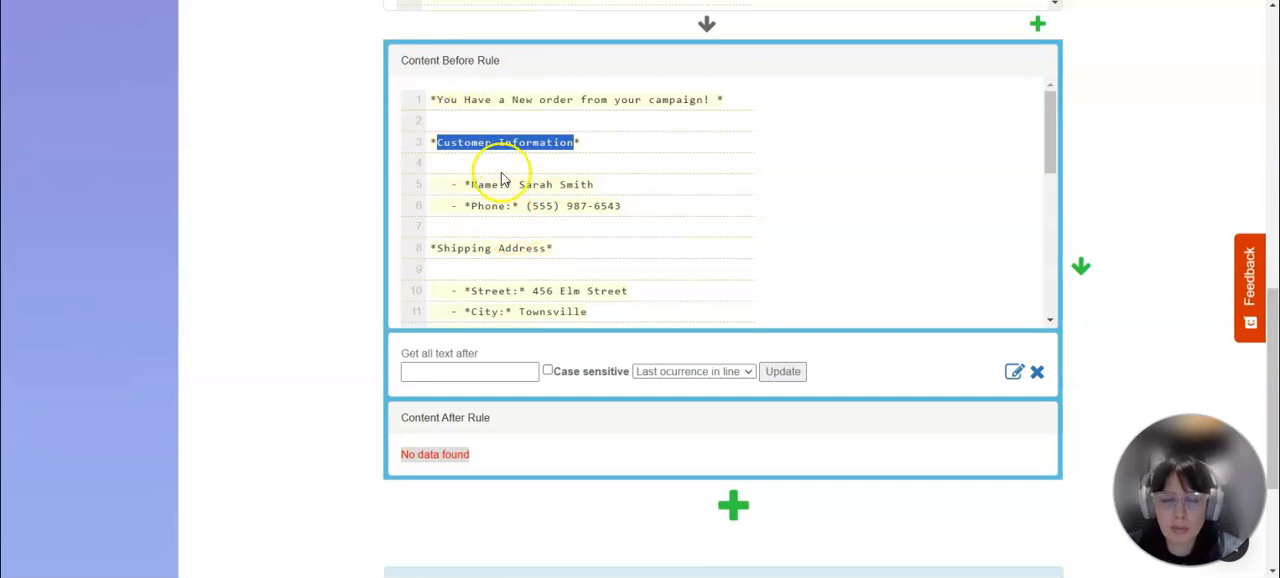
{"action": "left_click", "coordinate": [511, 372]}
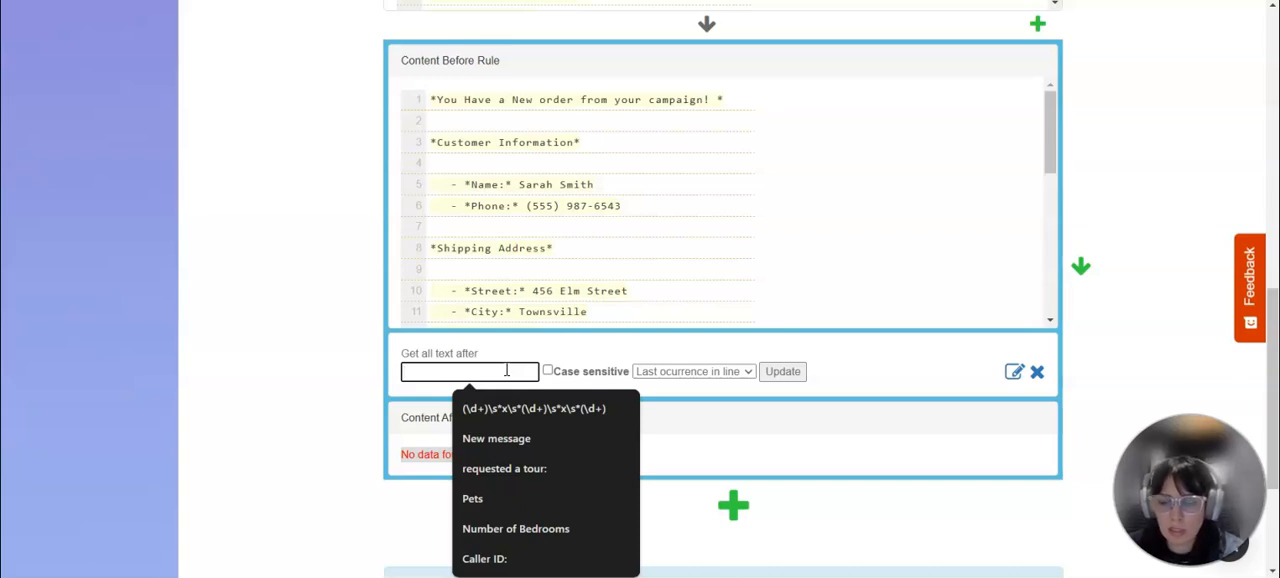
{"action": "left_click", "coordinate": [737, 226]}
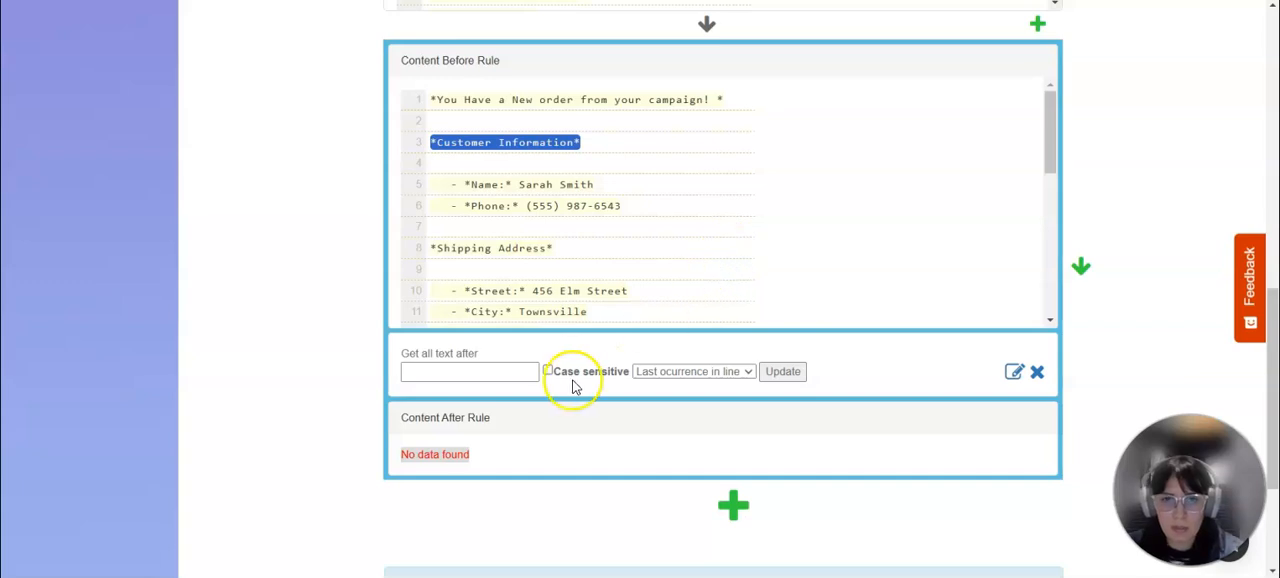
{"action": "left_click", "coordinate": [509, 371]}
{"action": "type", "text": "*Customer Information*"}
{"action": "left_click", "coordinate": [789, 372]}
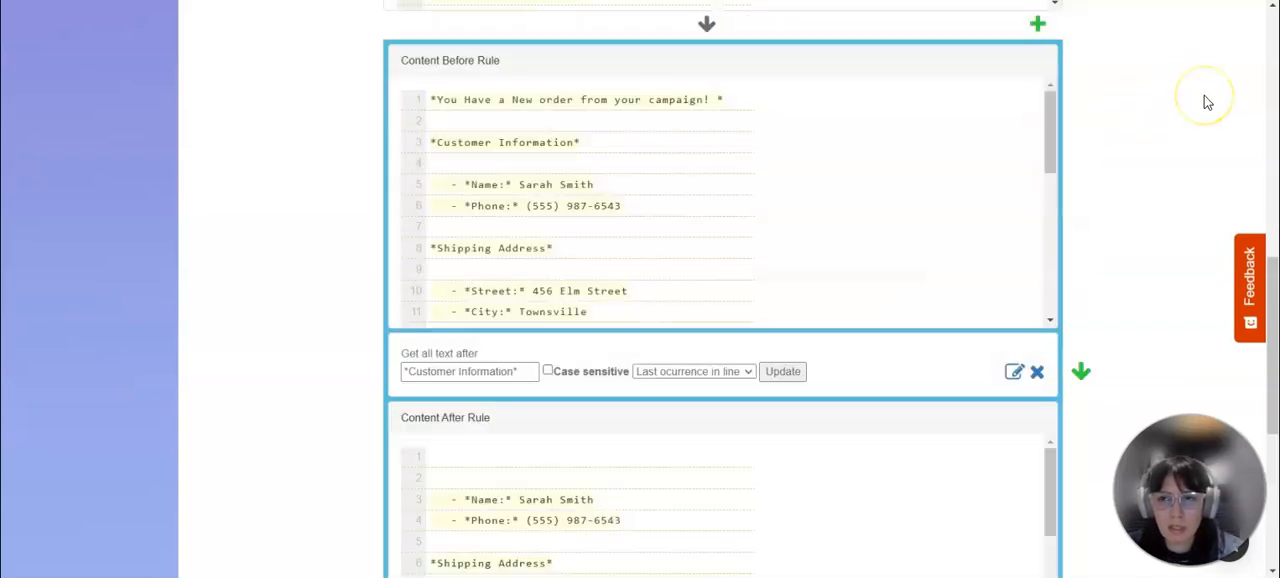
Compare the content before and after the step, and add a "Find all text before" step from the Find Content You Need category
{"action": "scroll", "coordinate": [1204, 95], "scroll_direction": "down", "scroll_amount": 2}
{"action": "scroll", "coordinate": [1204, 102], "scroll_direction": "down", "scroll_amount": 1}
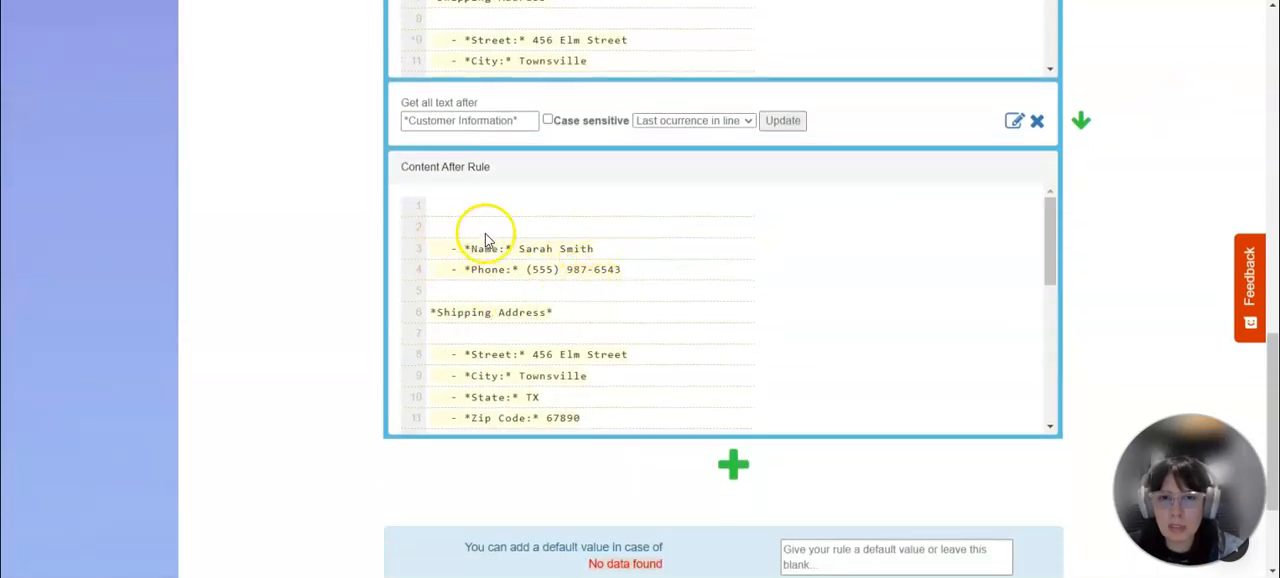
{"action": "scroll", "coordinate": [688, 273], "scroll_direction": "up", "scroll_amount": 3}
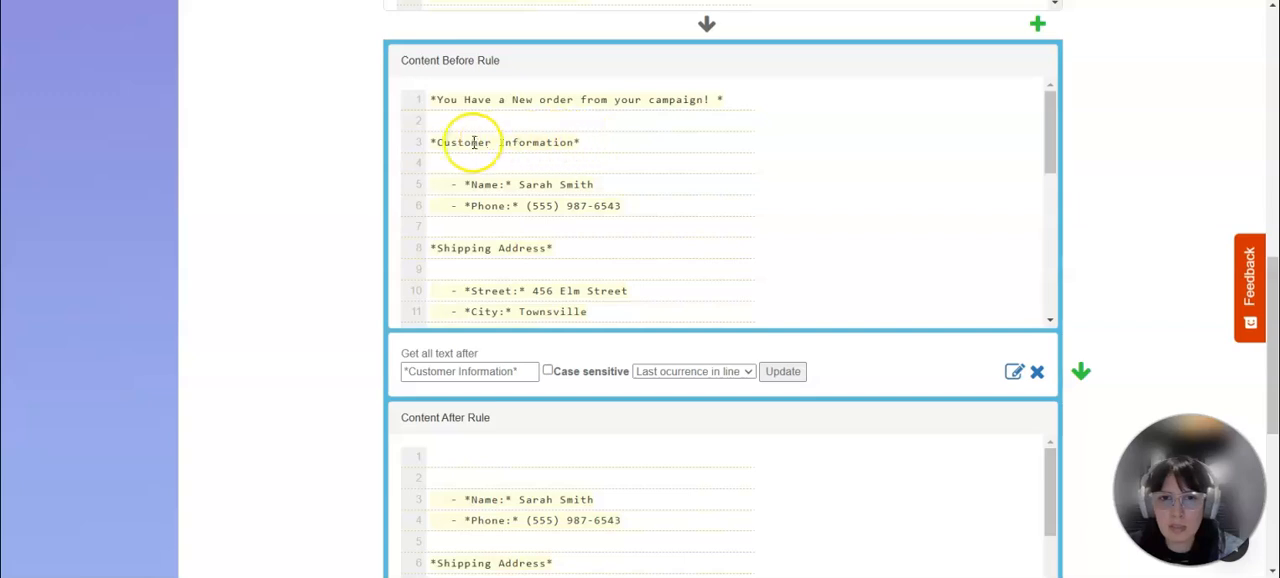
{"action": "scroll", "coordinate": [1125, 229], "scroll_direction": "down", "scroll_amount": 3}
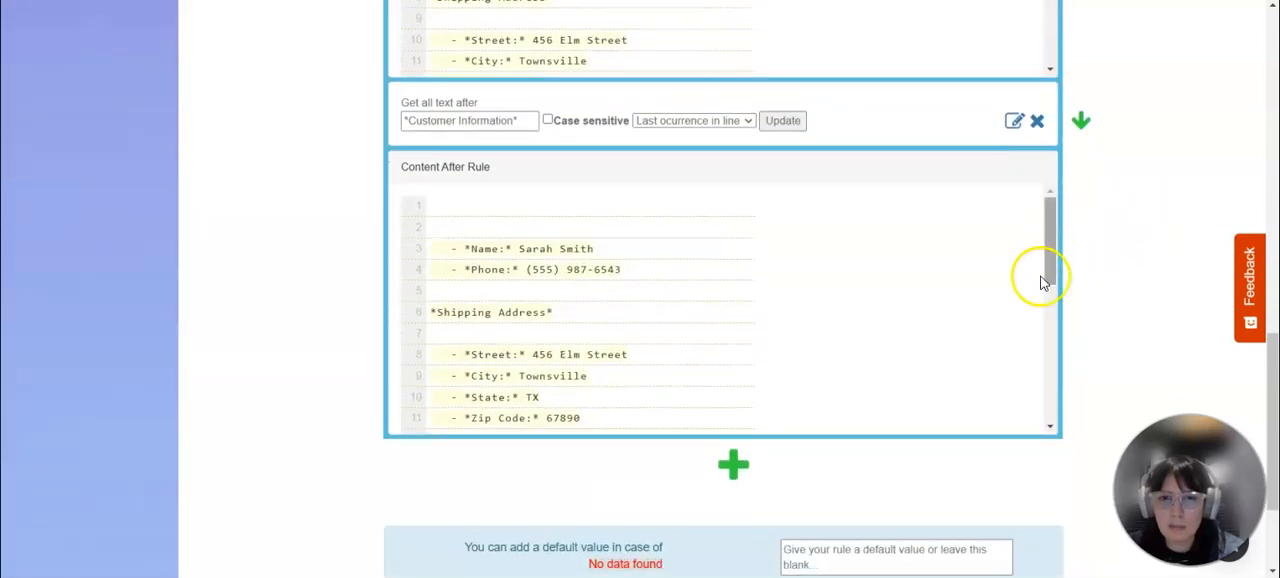
{"action": "left_click", "coordinate": [733, 466]}
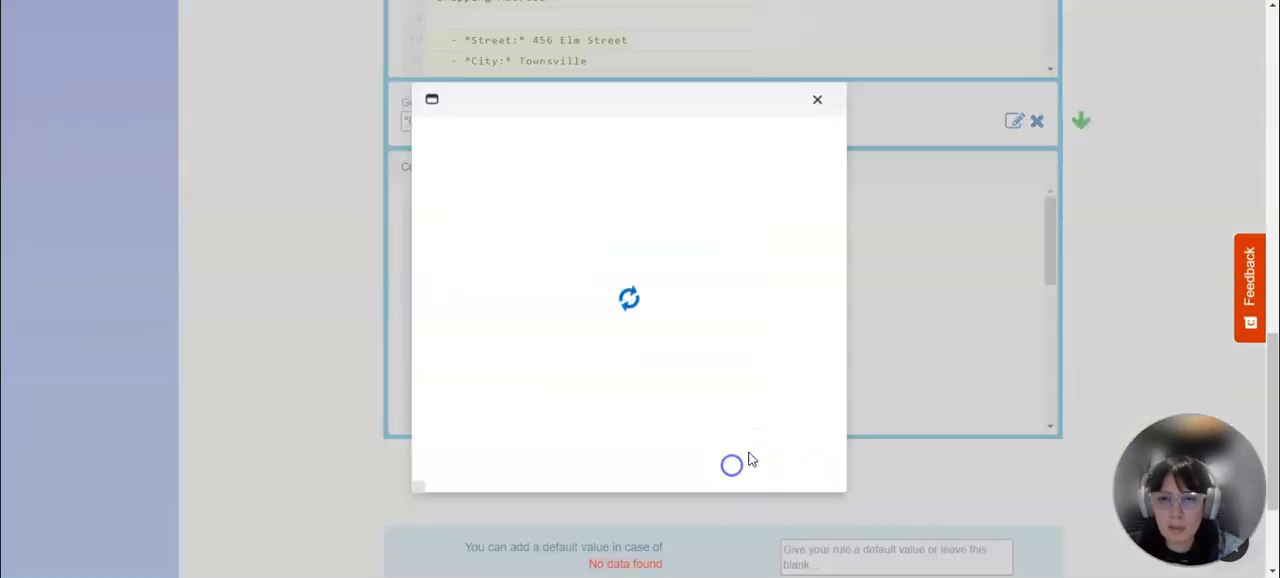
{"action": "left_click", "coordinate": [704, 141]}
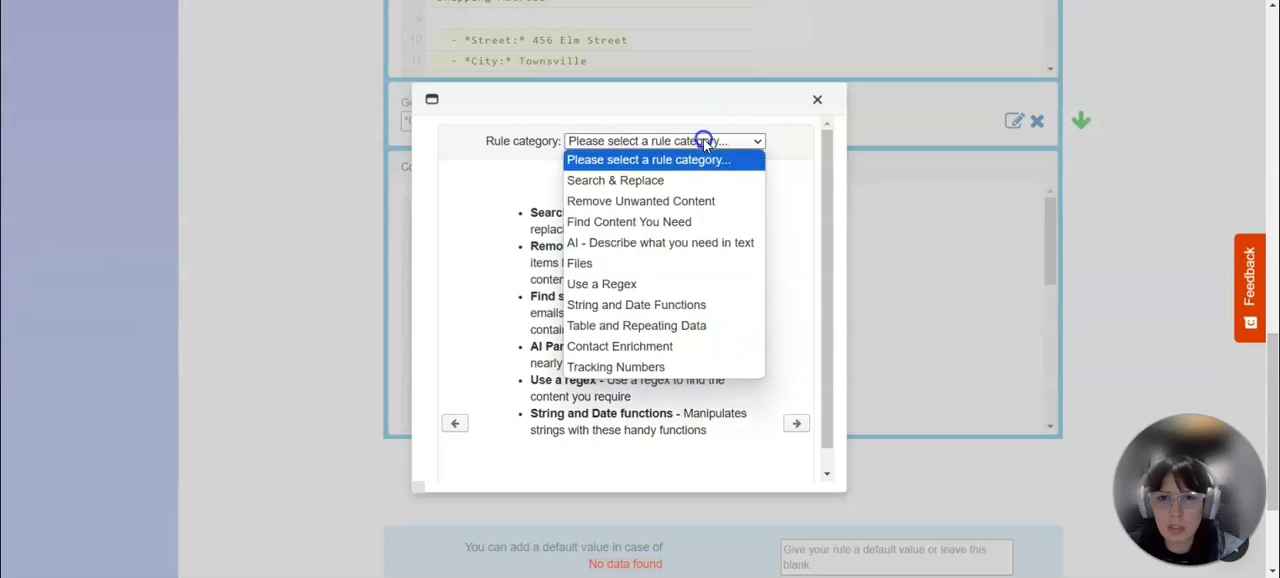
{"action": "left_click", "coordinate": [695, 221]}
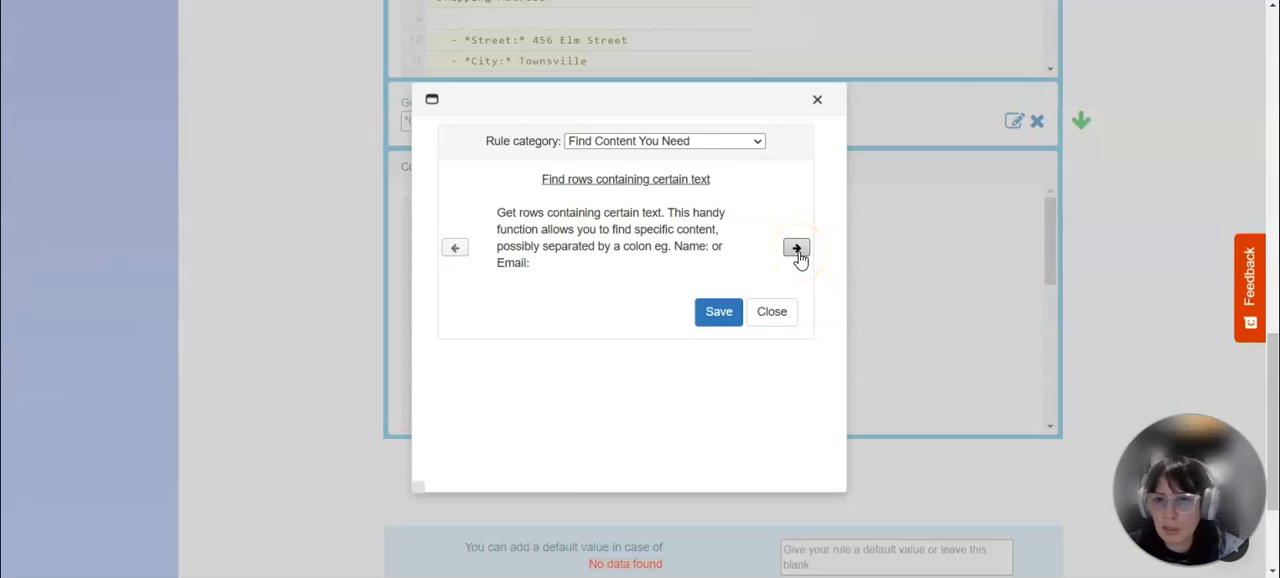
{"action": "left_click", "coordinate": [797, 250]}
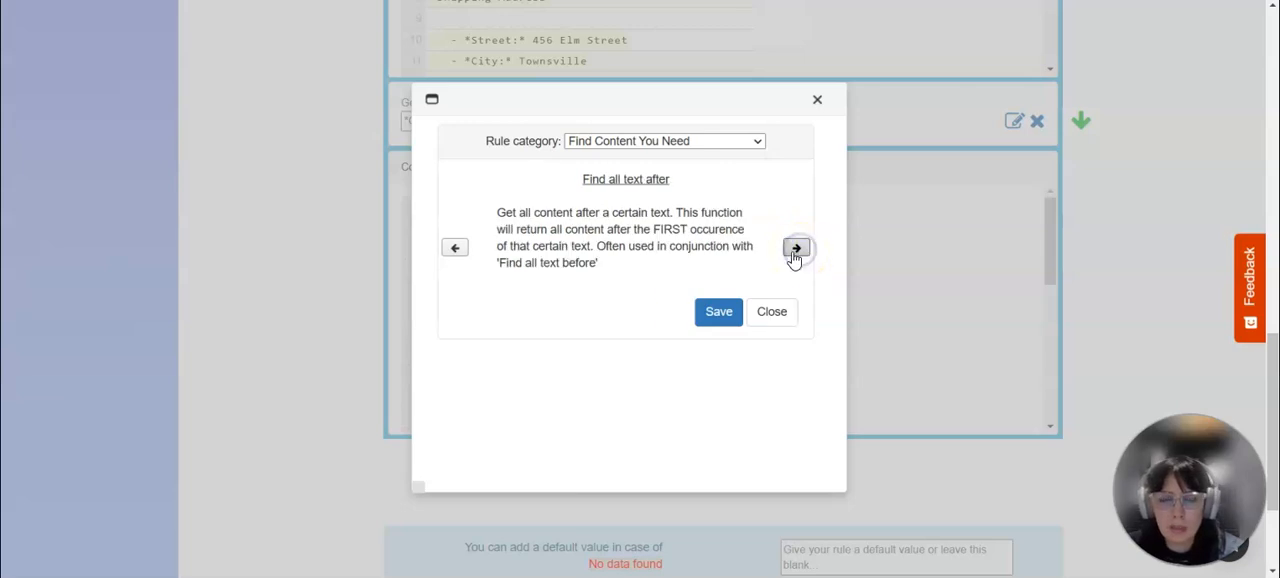
{"action": "left_click", "coordinate": [799, 249]}
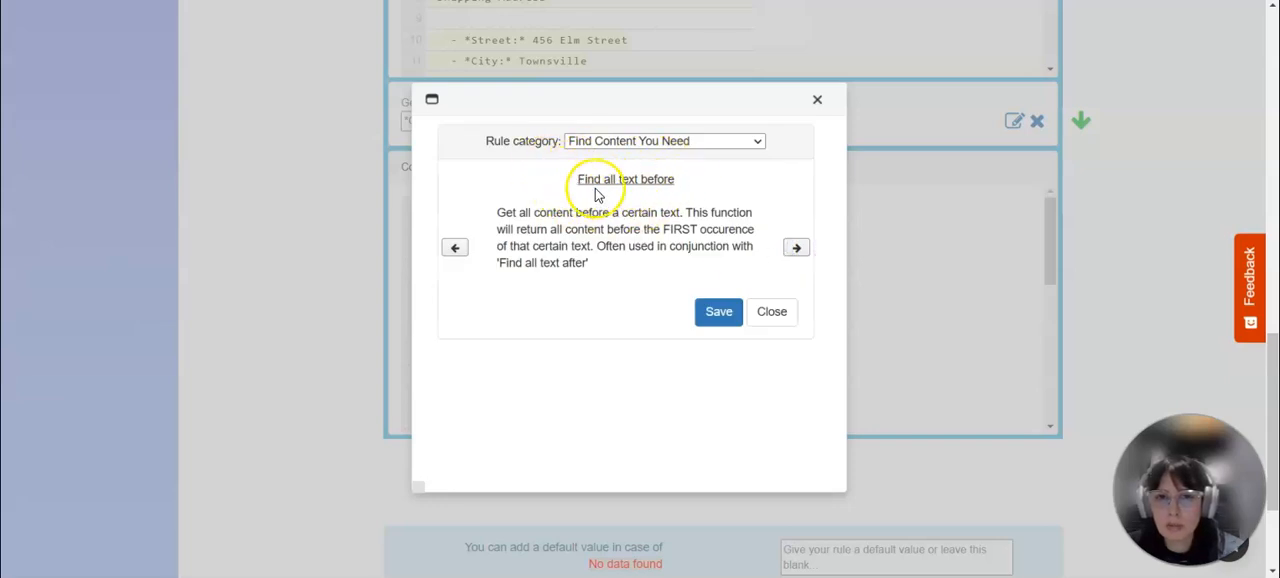
{"action": "left_click", "coordinate": [720, 316]}
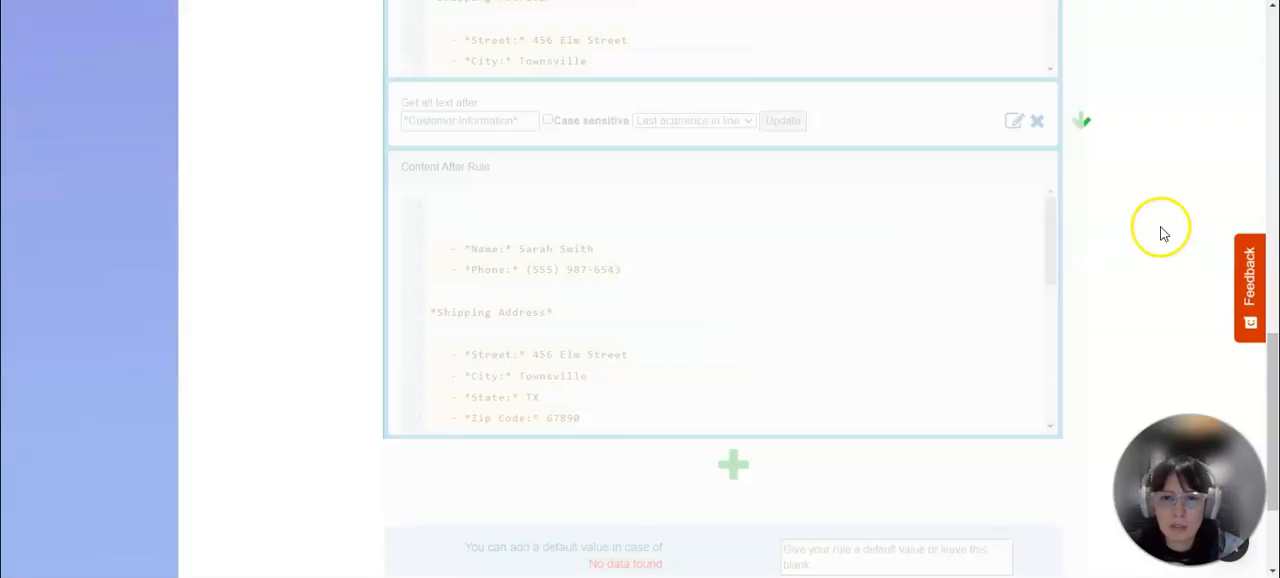
Set the new step to get all text before "*Shipping Address*" and update its result
{"action": "scroll", "coordinate": [971, 286], "scroll_direction": "down", "scroll_amount": 5}
{"action": "scroll", "coordinate": [1151, 223], "scroll_direction": "down", "scroll_amount": 4}
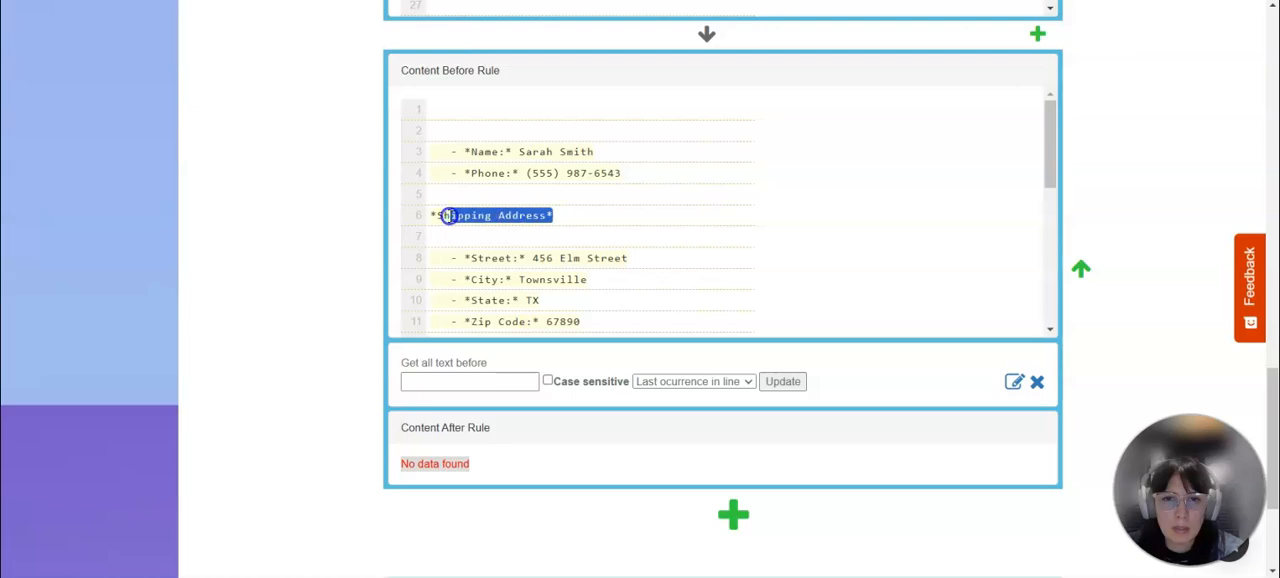
{"action": "left_click", "coordinate": [503, 381]}
{"action": "type", "text": "*Shipping Address*"}
{"action": "left_click", "coordinate": [782, 383]}
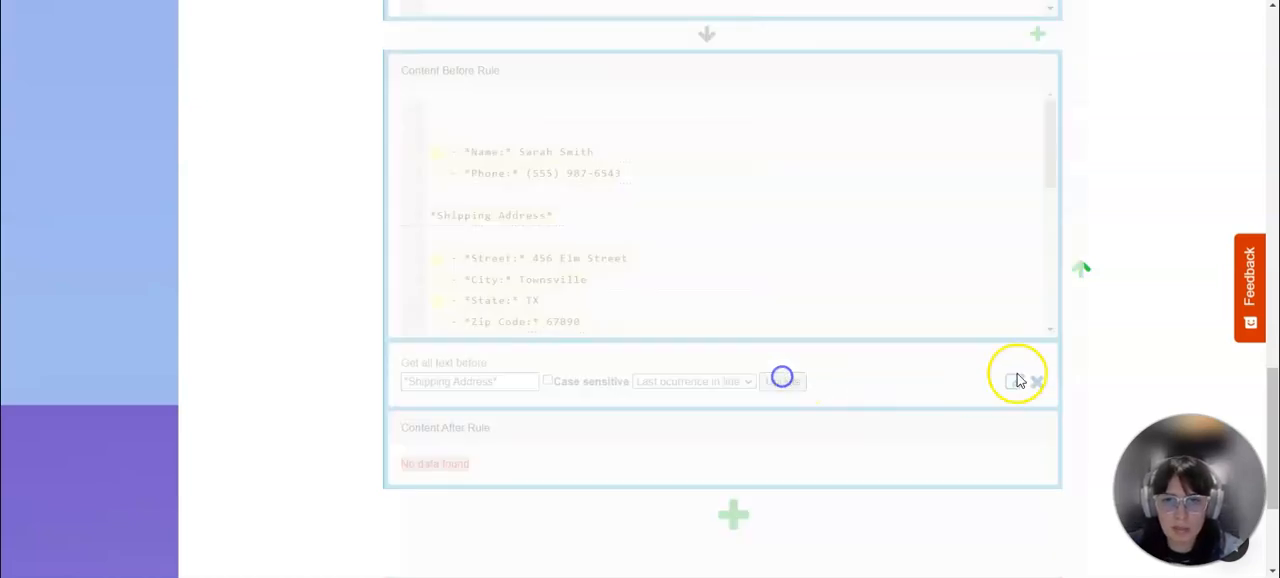
Compare the content before and after the "Get all text before" step, and highlight the Name label in the extracted text
{"action": "scroll", "coordinate": [1183, 195], "scroll_direction": "down", "scroll_amount": 3}
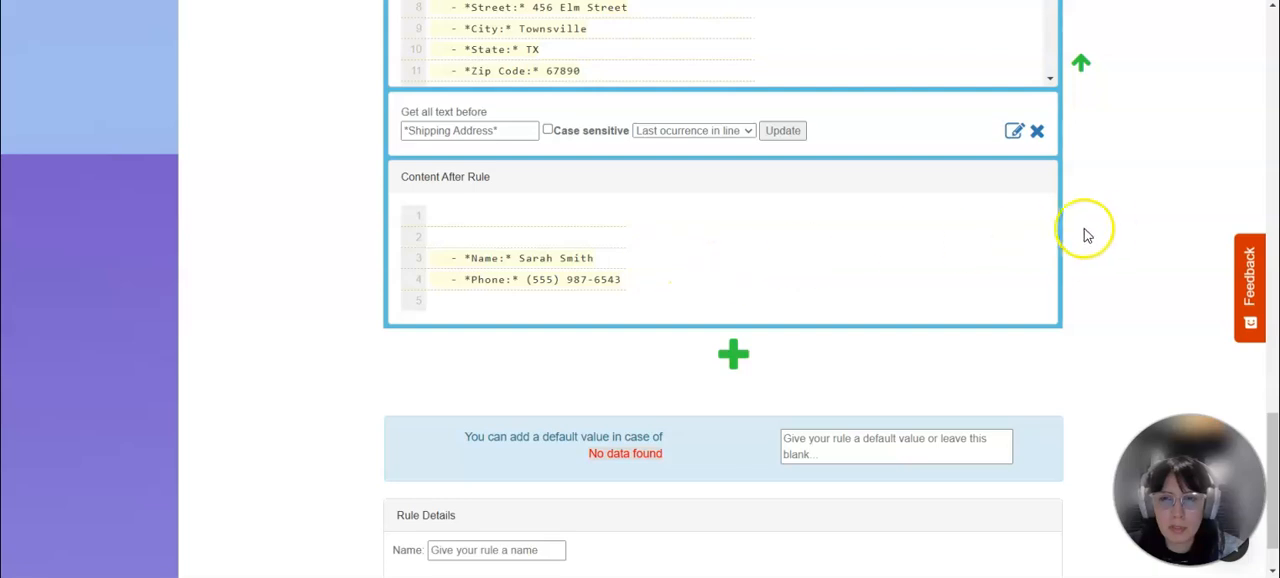
{"action": "scroll", "coordinate": [1100, 229], "scroll_direction": "up", "scroll_amount": 3}
{"action": "scroll", "coordinate": [766, 199], "scroll_direction": "down", "scroll_amount": 3}
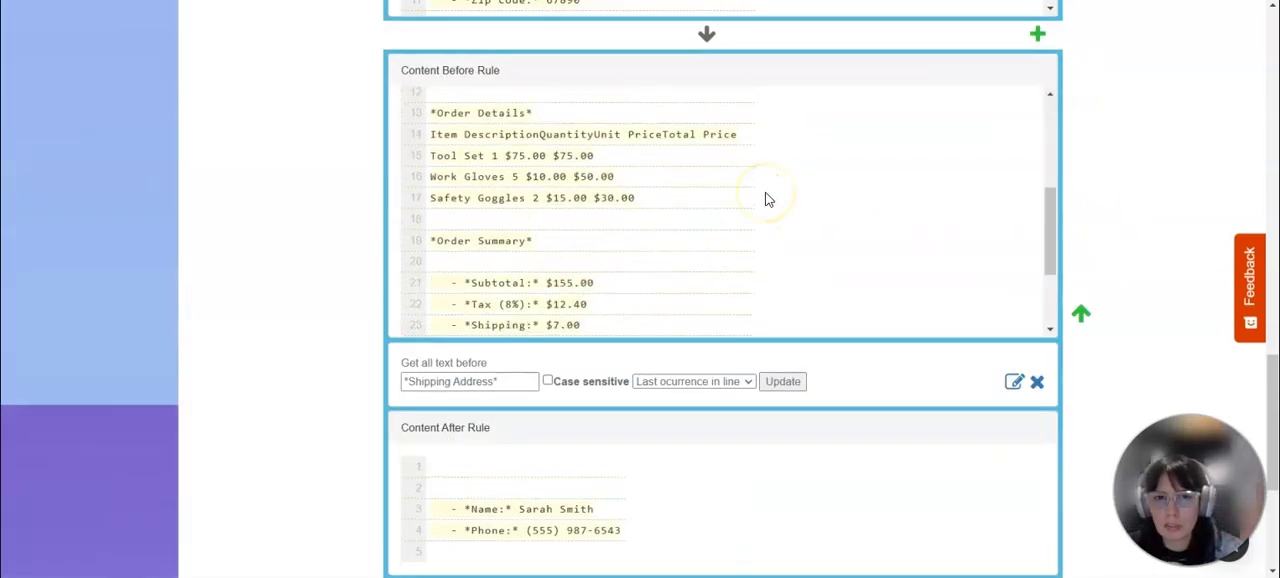
{"action": "scroll", "coordinate": [766, 199], "scroll_direction": "down", "scroll_amount": 3}
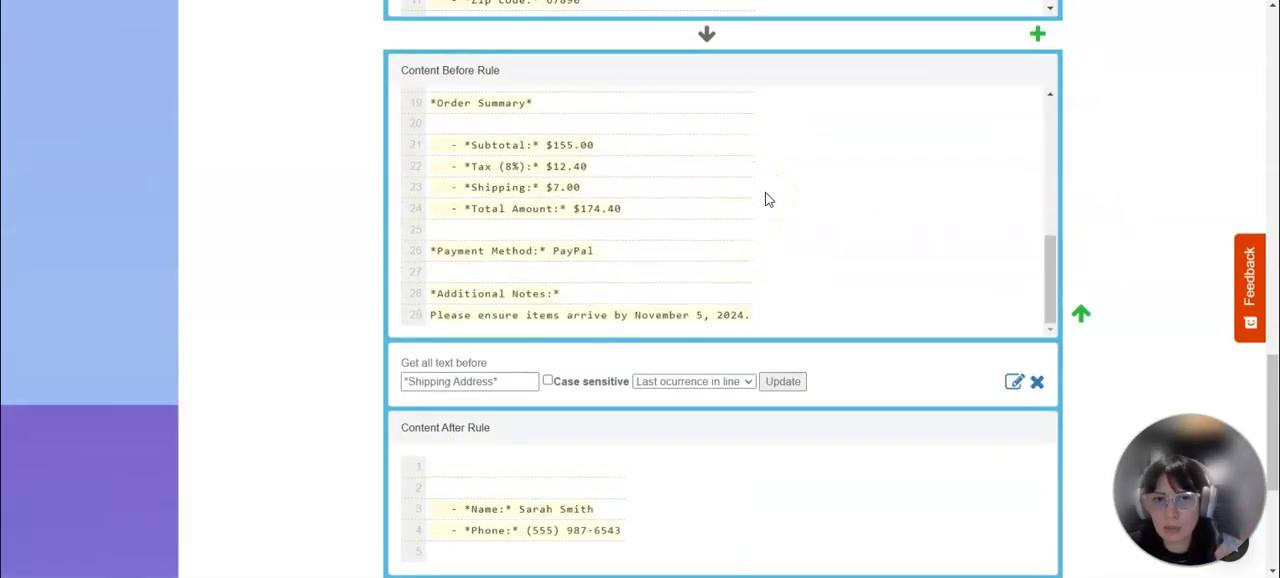
{"action": "scroll", "coordinate": [766, 199], "scroll_direction": "up", "scroll_amount": 6}
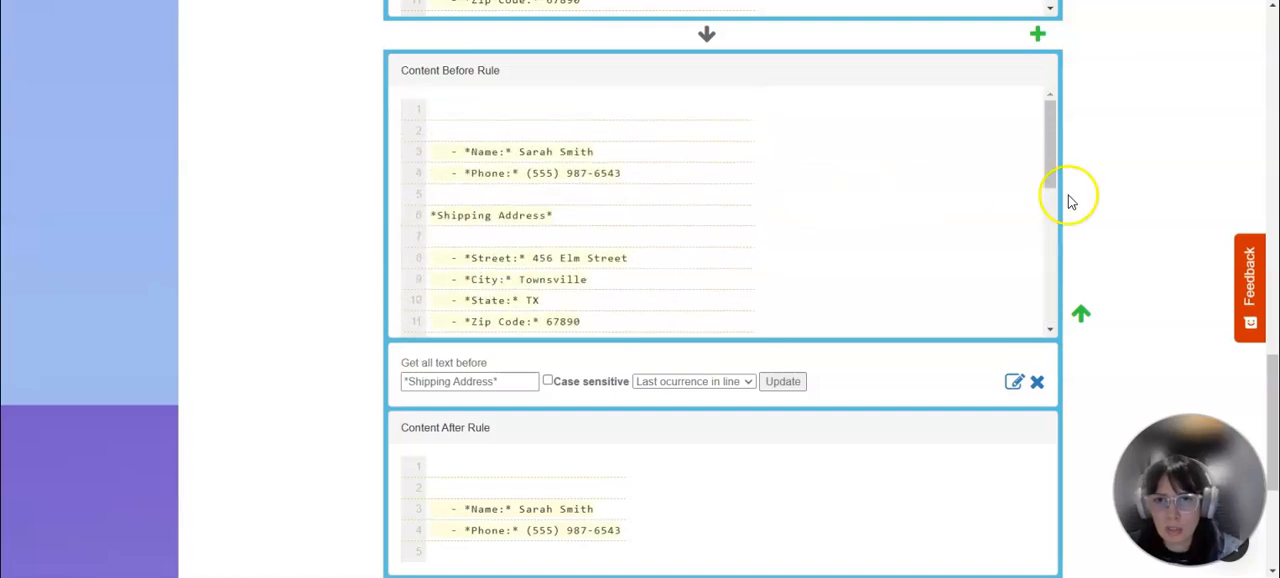
{"action": "scroll", "coordinate": [1150, 204], "scroll_direction": "down", "scroll_amount": 3}
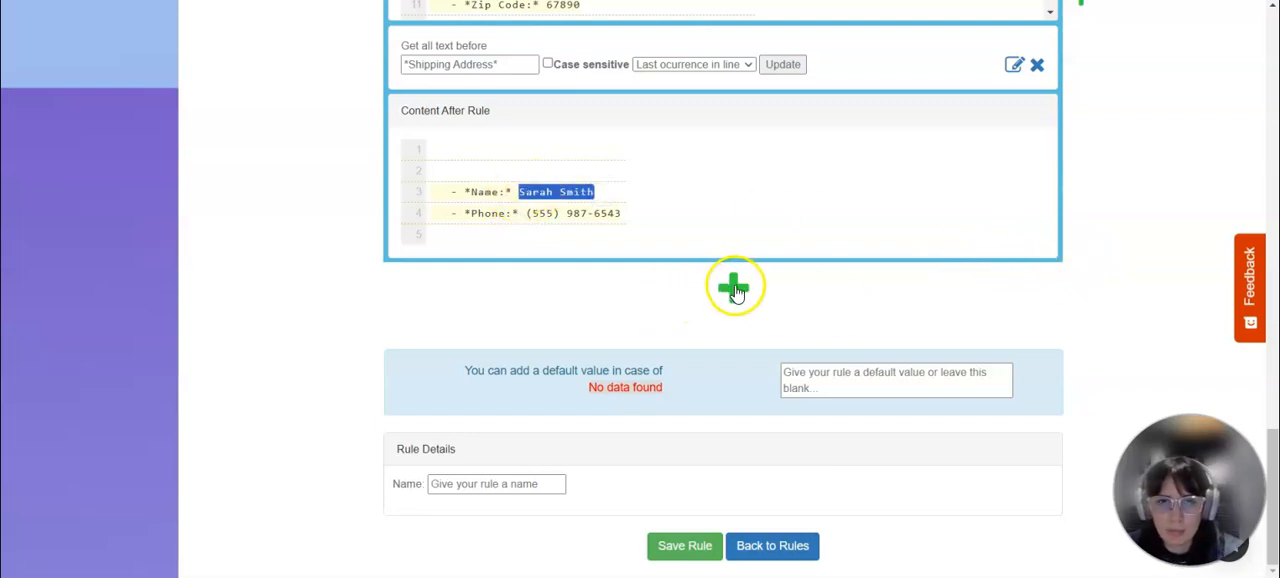
{"action": "double_click", "coordinate": [484, 192]}
{"action": "scroll", "coordinate": [600, 268], "scroll_direction": "up", "scroll_amount": 3}
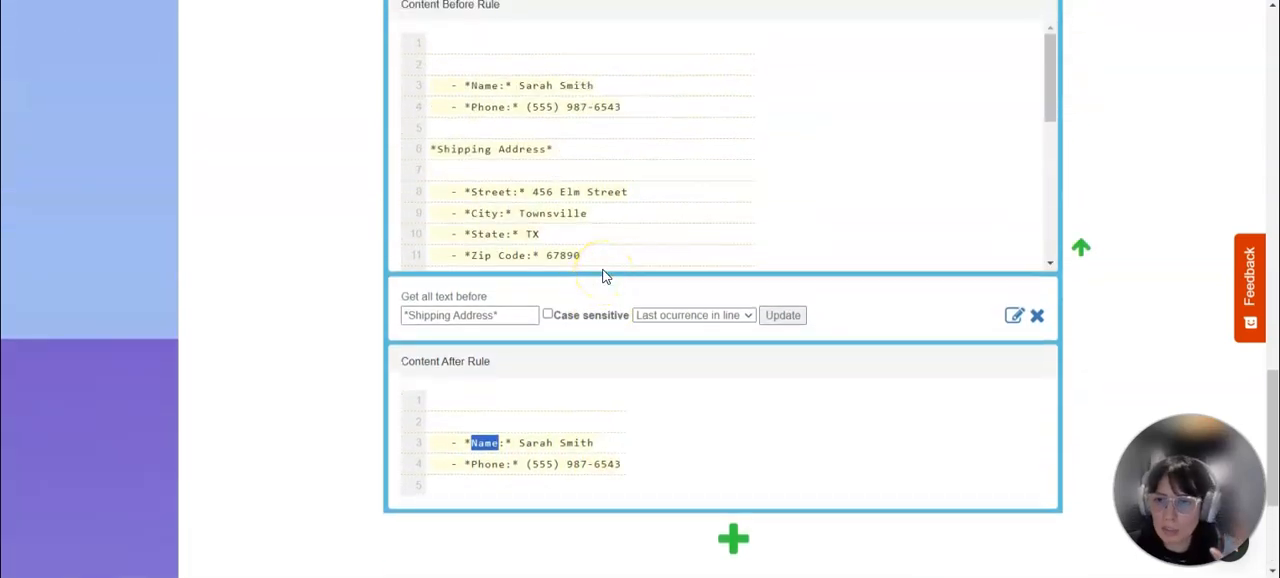
{"action": "scroll", "coordinate": [780, 369], "scroll_direction": "down", "scroll_amount": 2}
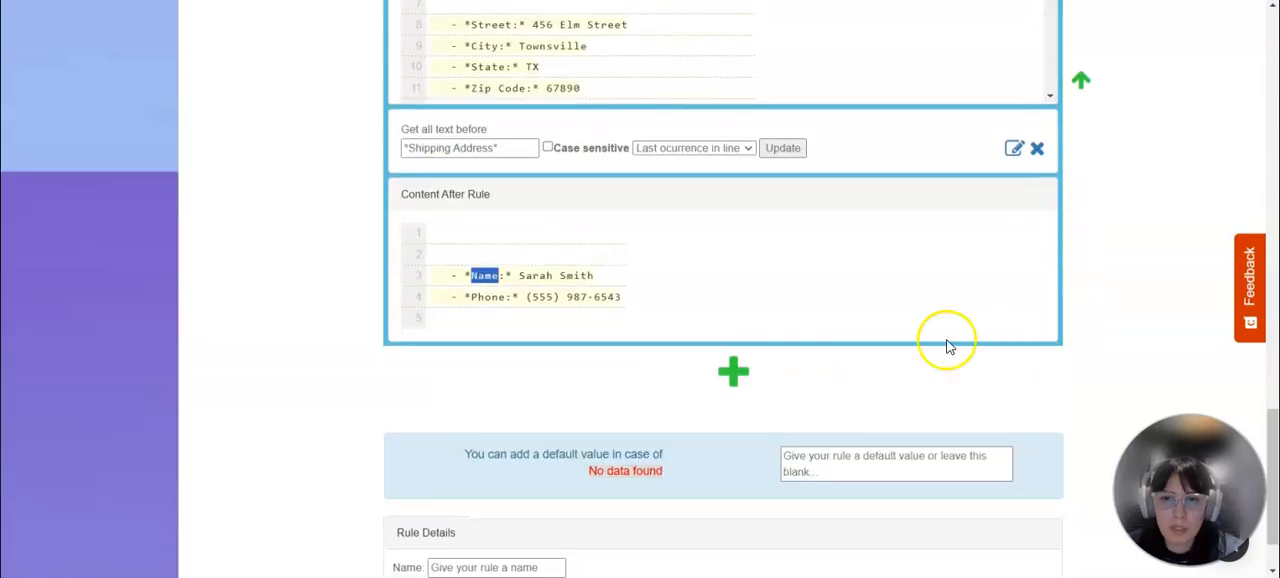
Add a "Find rows containing certain text" step from the Find Content You Need category to the rule
{"action": "left_click", "coordinate": [731, 371]}
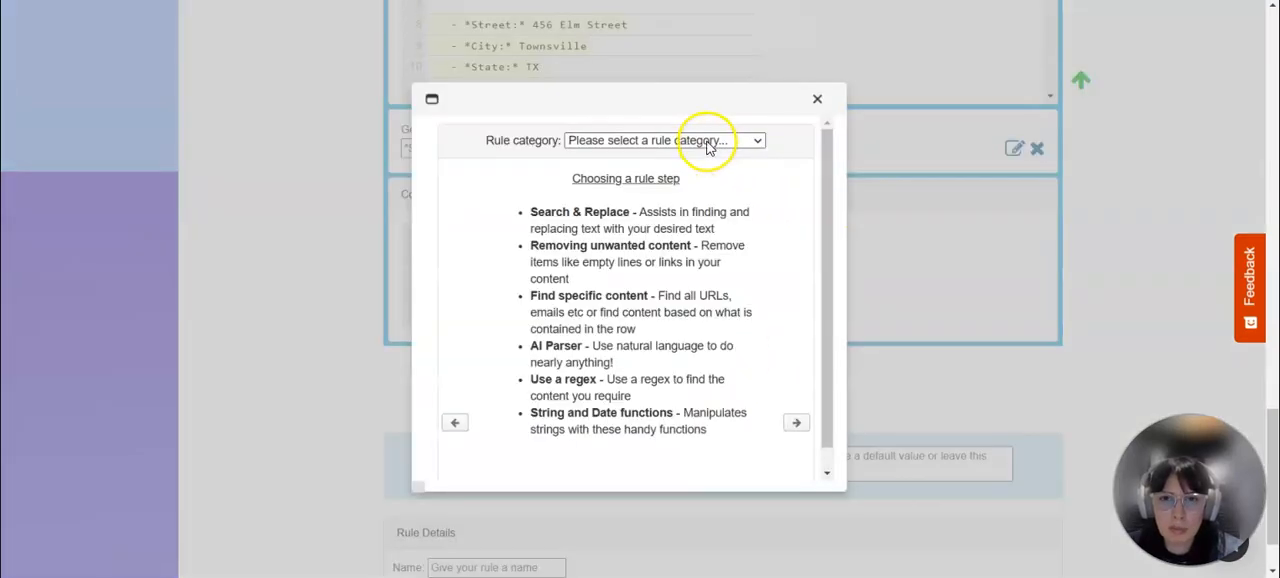
{"action": "left_click", "coordinate": [708, 140]}
{"action": "left_click", "coordinate": [687, 221]}
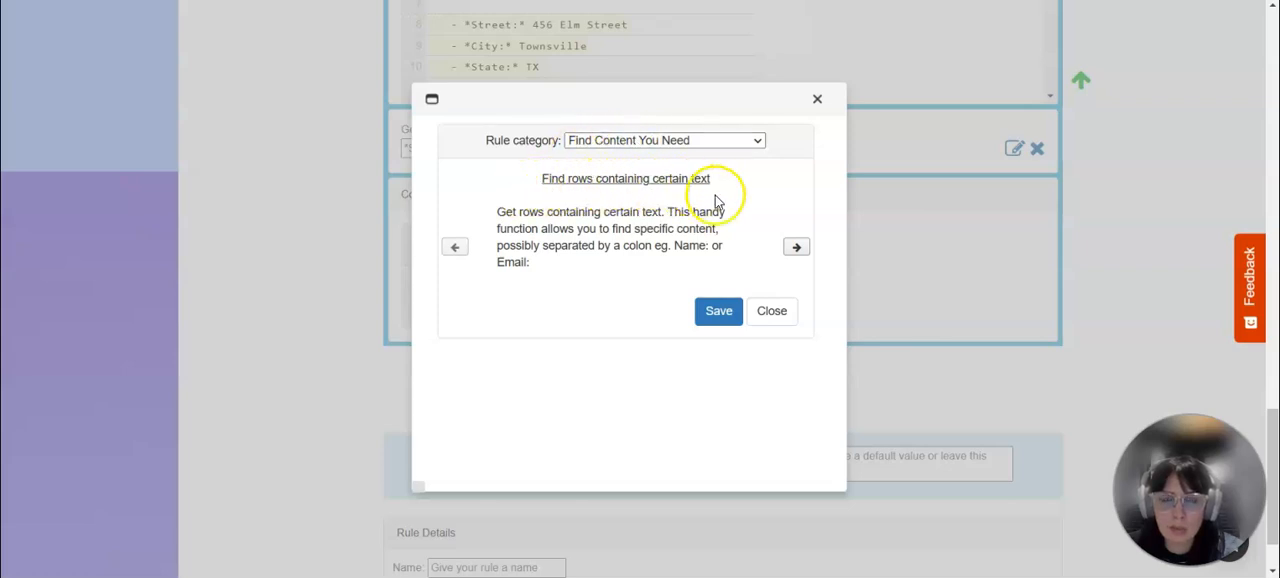
{"action": "left_click", "coordinate": [716, 311]}
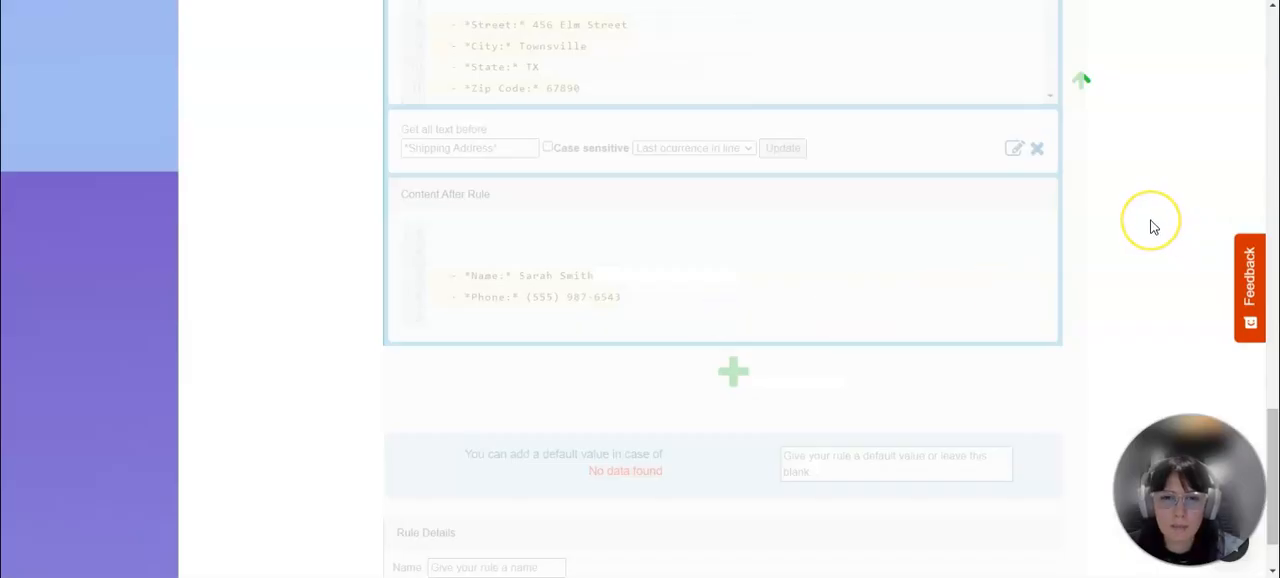
Set the row filter text to "Name", update the step, and highlight the customer's name in the resulting row
{"action": "double_click", "coordinate": [482, 226]}
{"action": "key", "text": "ctrl+c"}
{"action": "left_click", "coordinate": [489, 335]}
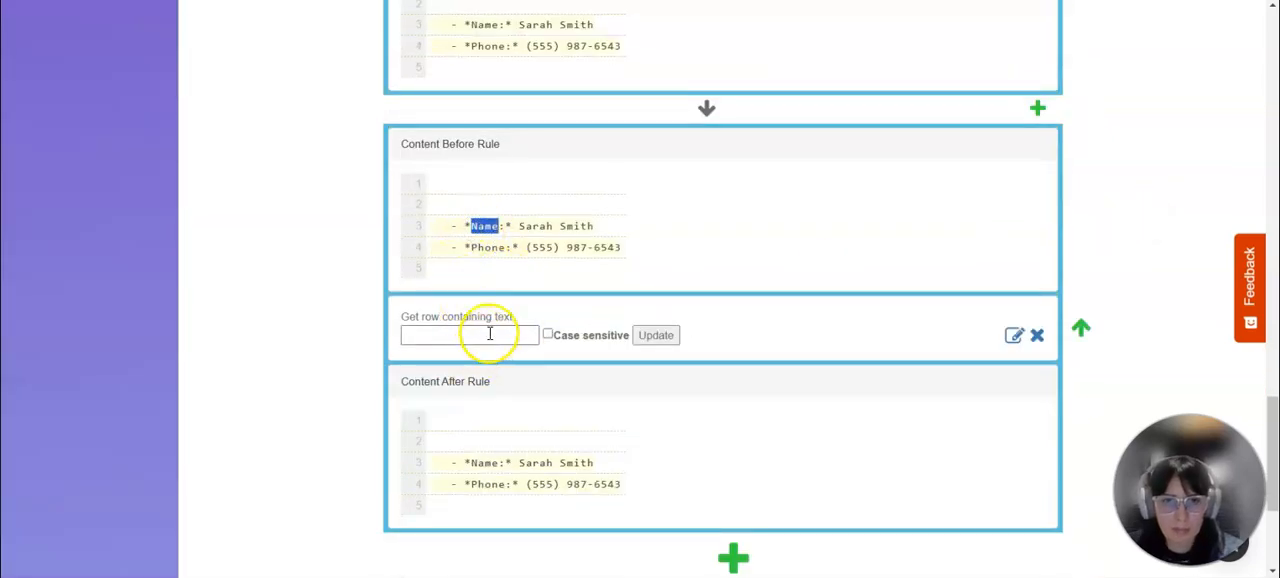
{"action": "key", "text": "ctrl+v"}
{"action": "left_click", "coordinate": [668, 335]}
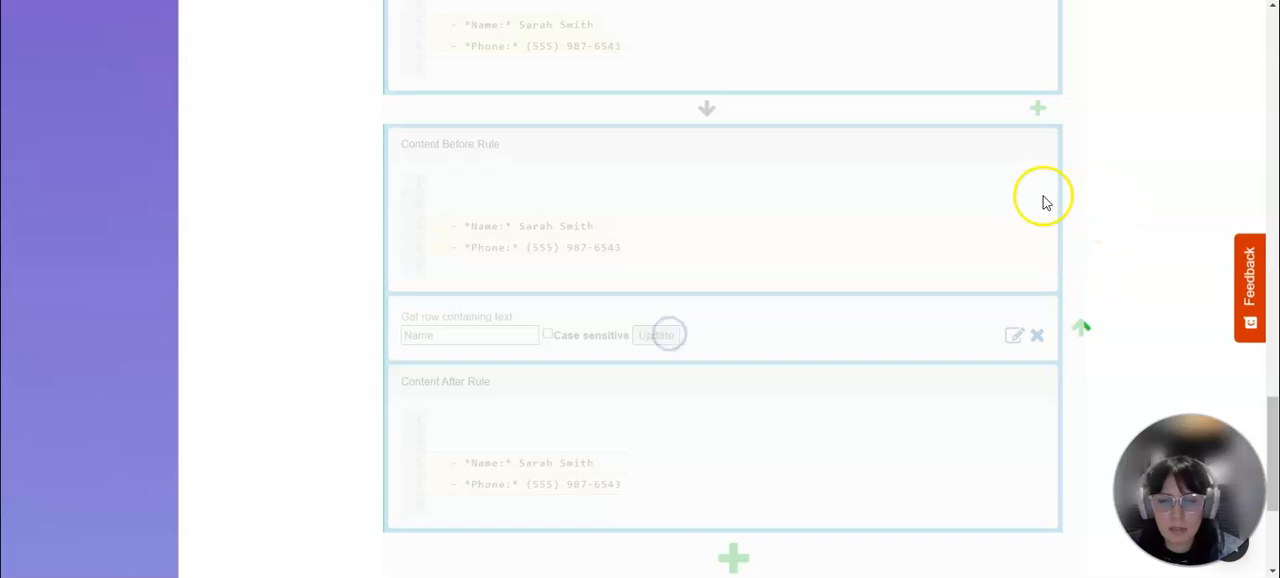
{"action": "scroll", "coordinate": [1186, 160], "scroll_direction": "down", "scroll_amount": 2}
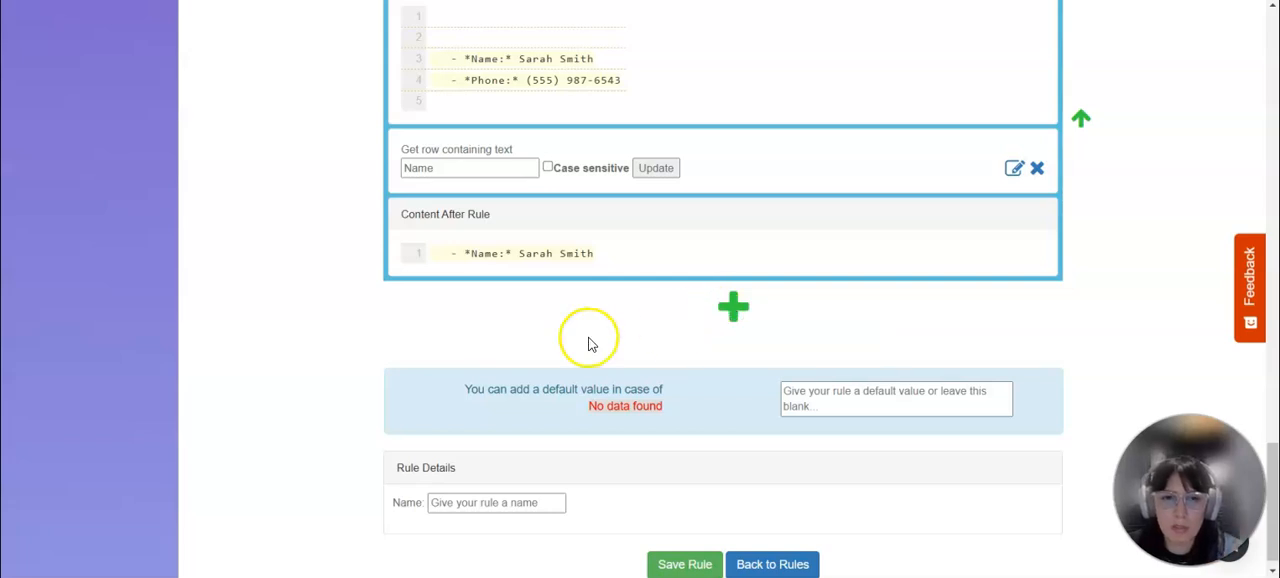
{"action": "left_click_drag", "start_coordinate": [519, 253], "coordinate": [619, 256]}
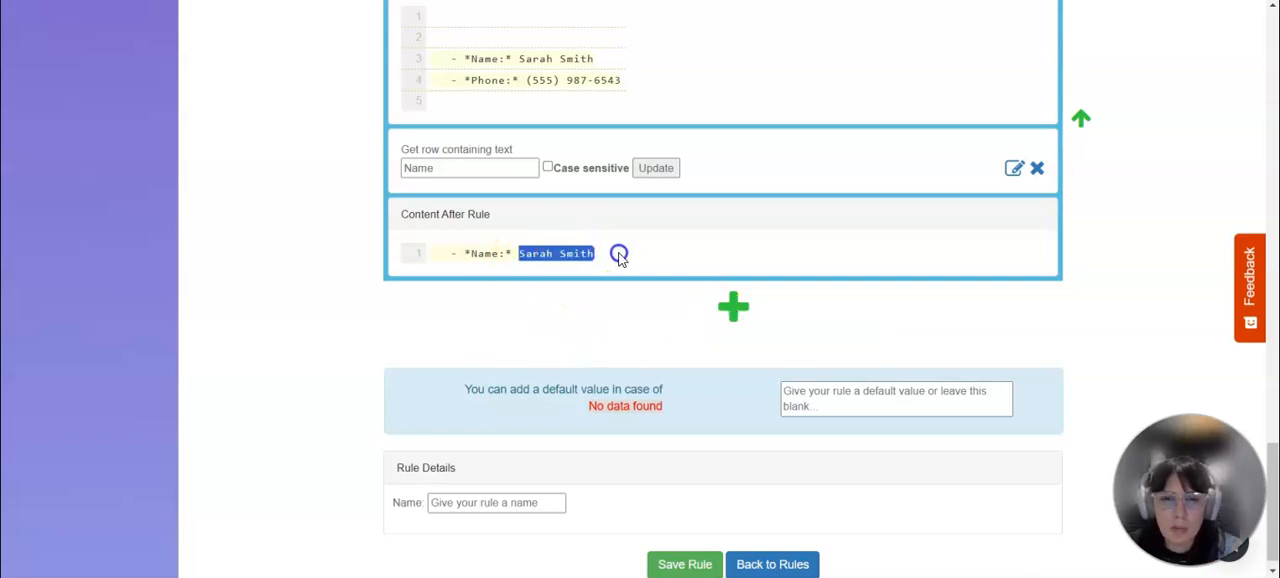
Copy the "- *Name:*" label text from the filtered row and add a Search & Replace step to the rule
{"action": "left_click", "coordinate": [511, 266]}
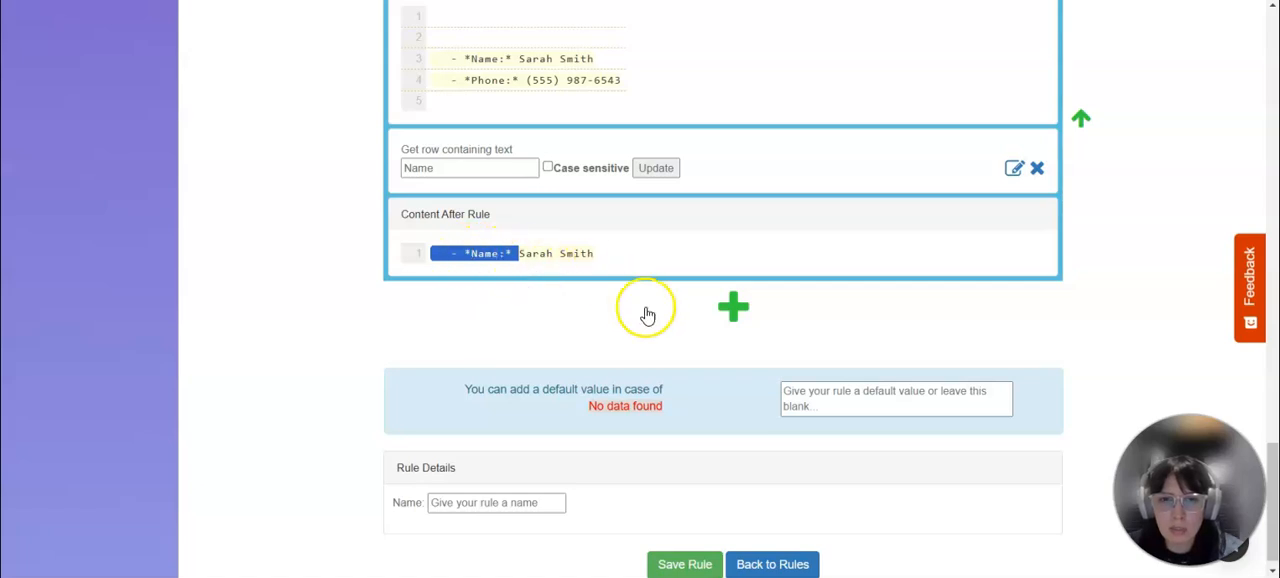
{"action": "left_click", "coordinate": [731, 312]}
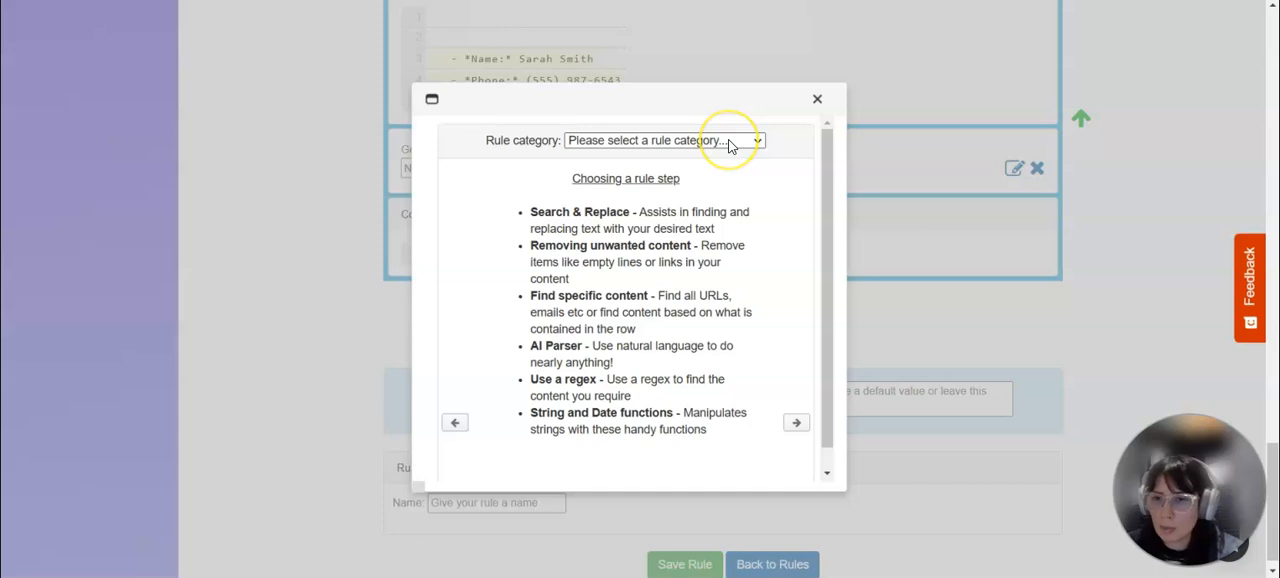
{"action": "left_click", "coordinate": [729, 142]}
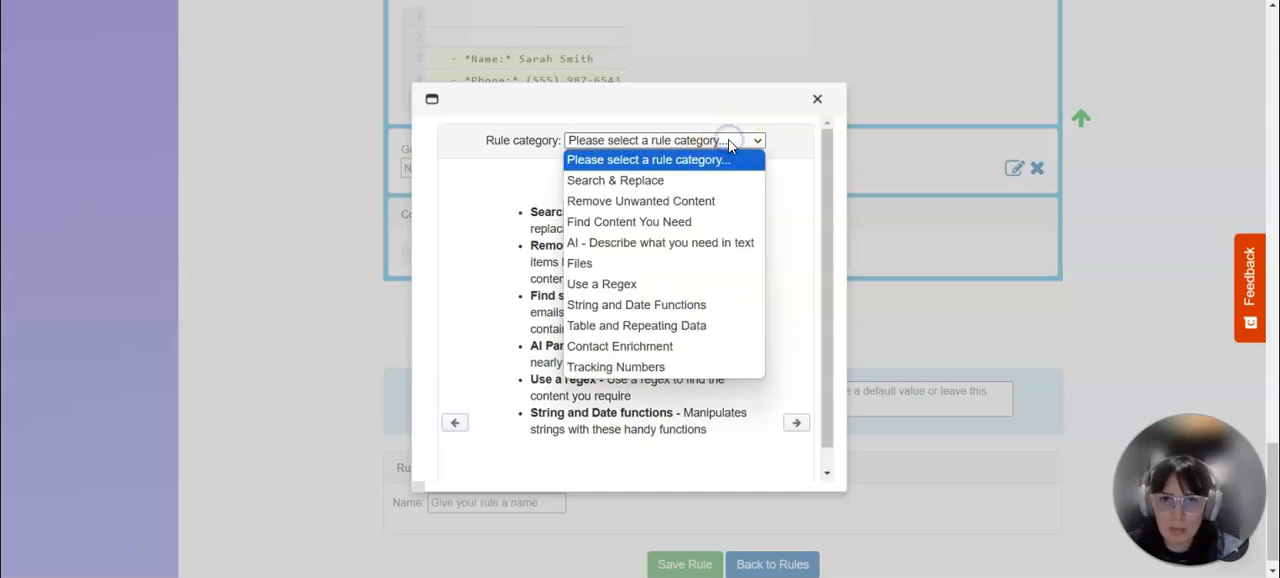
{"action": "left_click", "coordinate": [633, 182]}
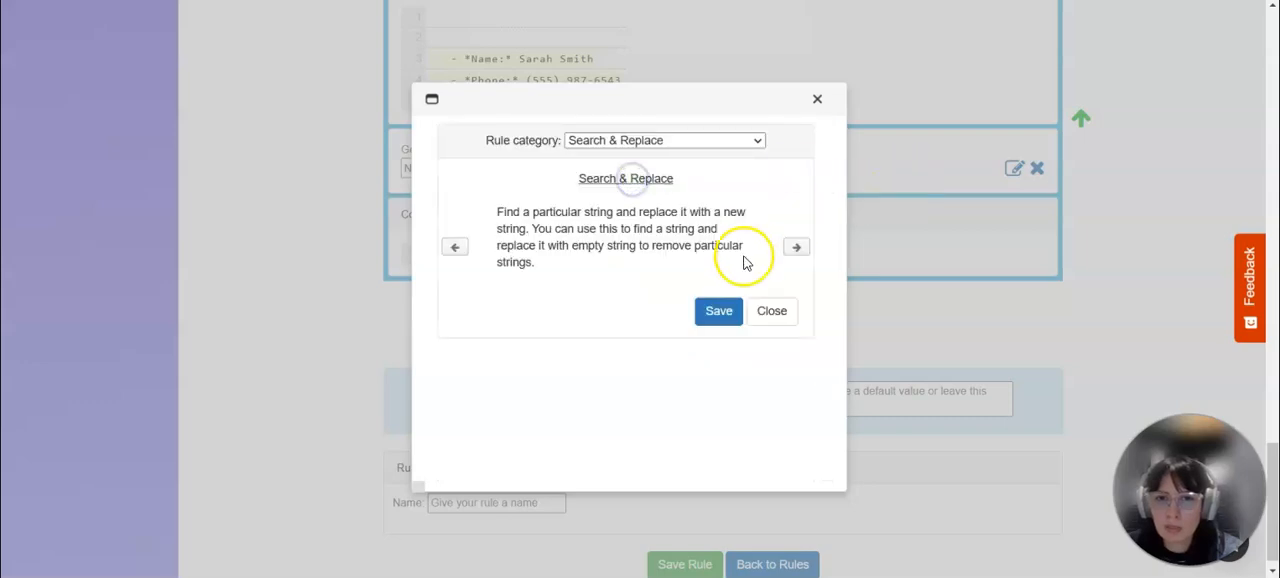
{"action": "left_click", "coordinate": [716, 310]}
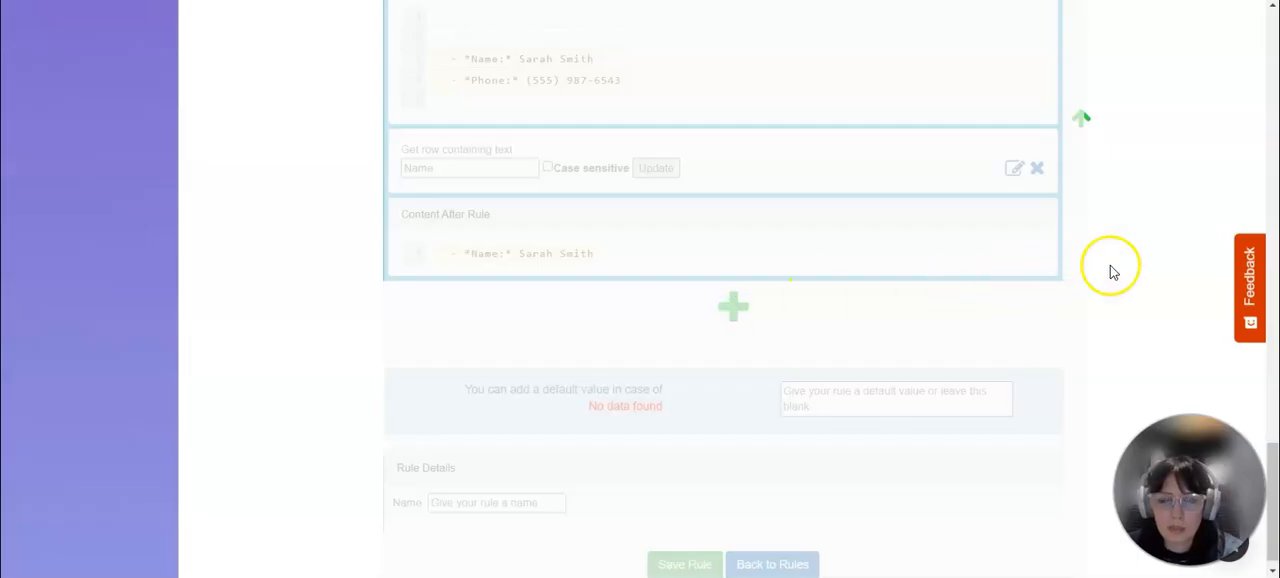
Set the Search & Replace step to replace "- *Name:*" with nothing, update it, and highlight the customer's name in the result
{"action": "scroll", "coordinate": [1141, 258], "scroll_direction": "down", "scroll_amount": 2}
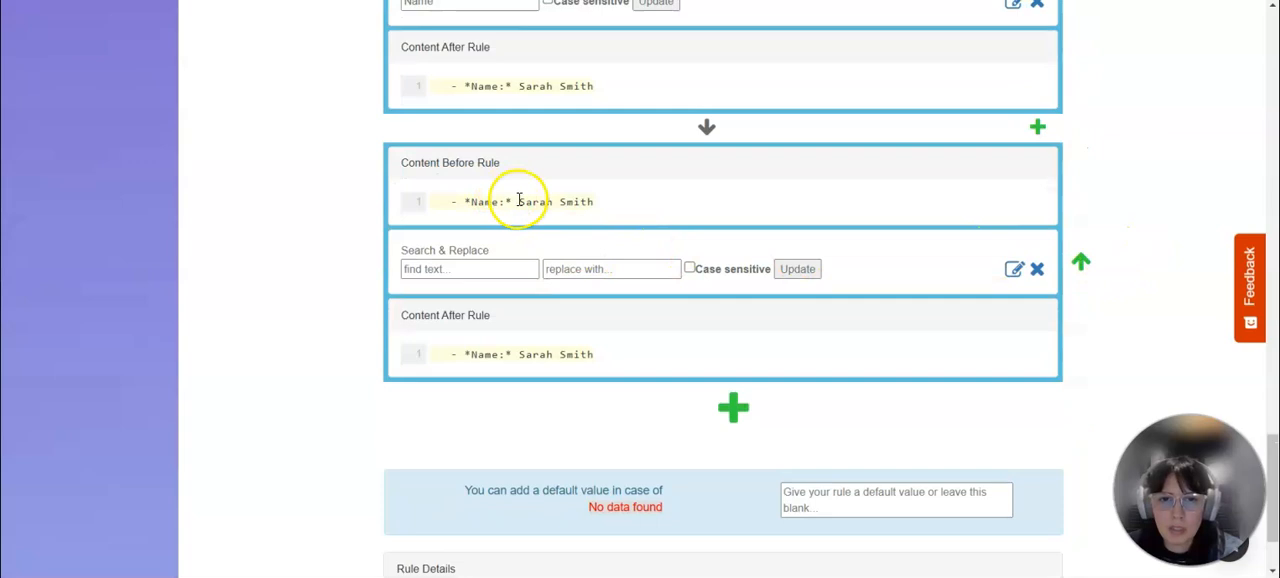
{"action": "left_click", "coordinate": [491, 269]}
{"action": "type", "text": "- *Name:*"}
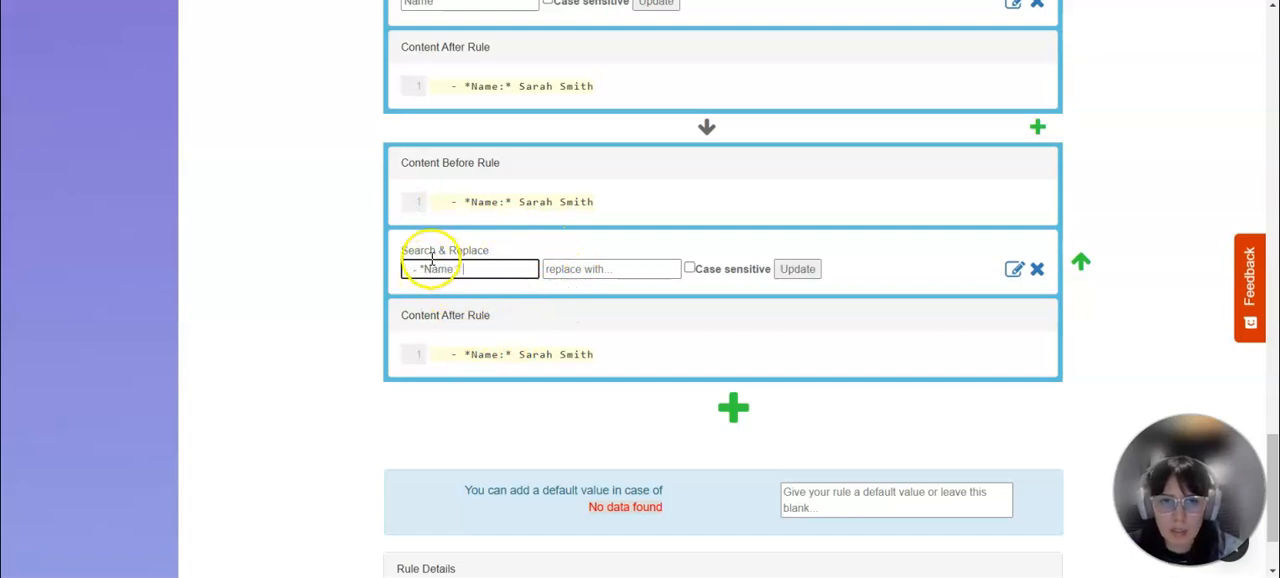
{"action": "left_click", "coordinate": [563, 269]}
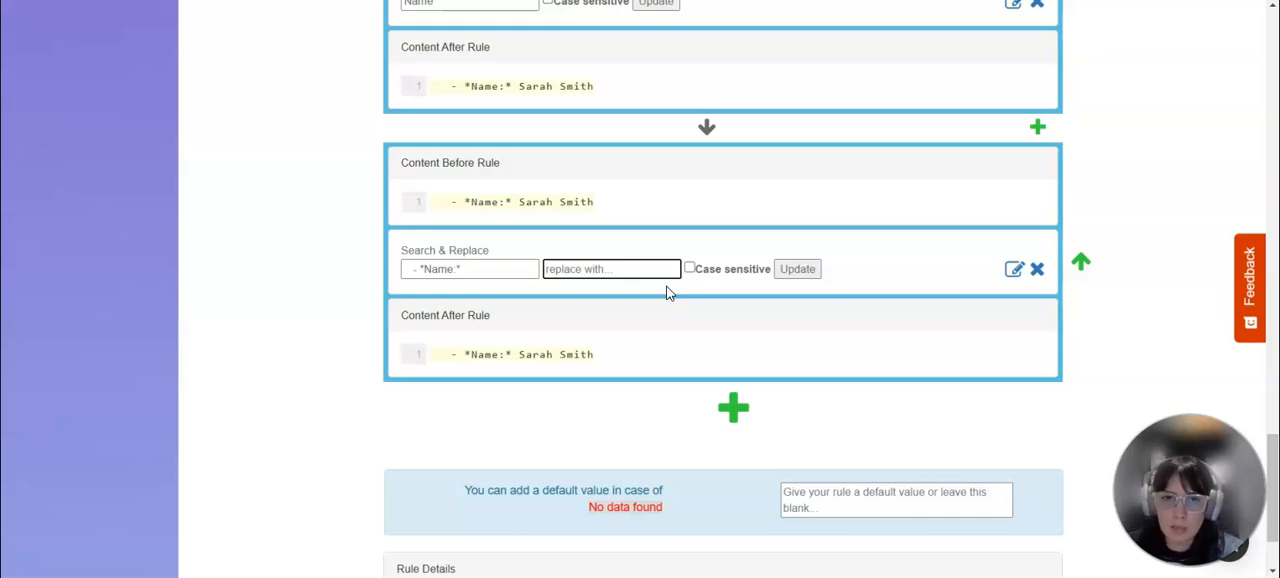
{"action": "left_click", "coordinate": [797, 268]}
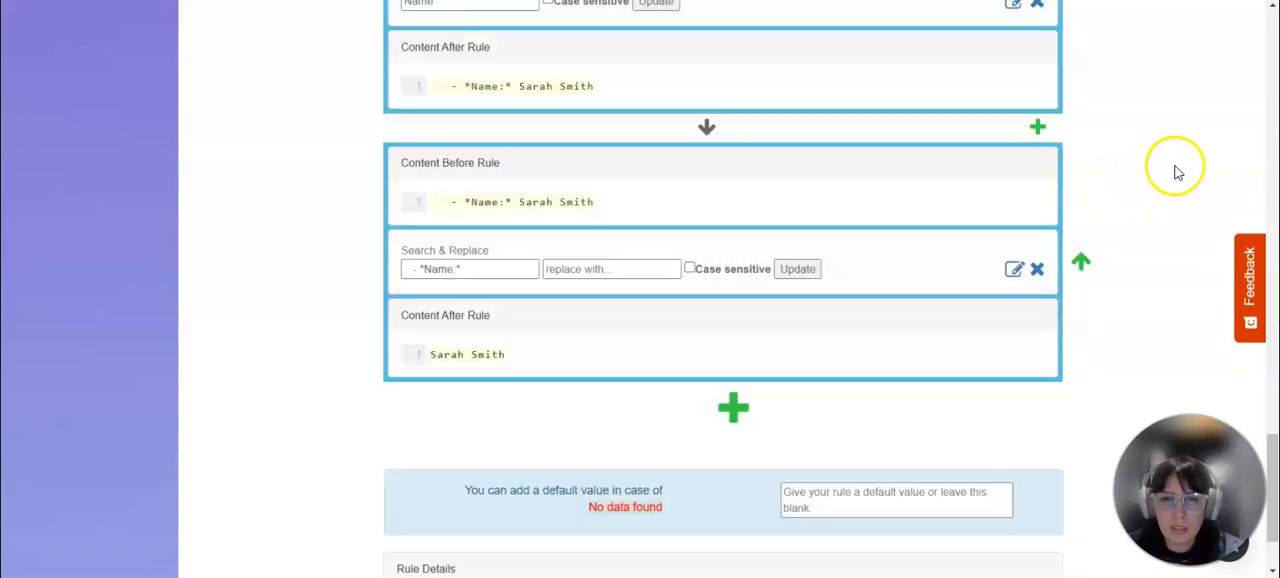
{"action": "scroll", "coordinate": [1180, 163], "scroll_direction": "down", "scroll_amount": 2}
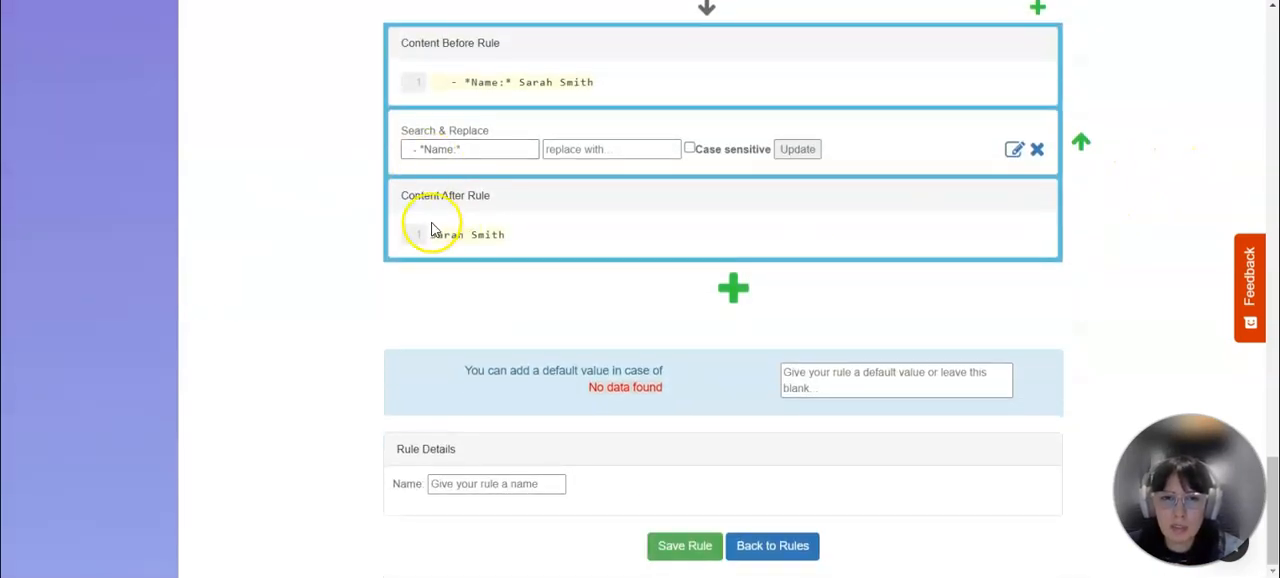
{"action": "left_click_drag", "start_coordinate": [428, 235], "coordinate": [519, 236]}
{"action": "left_click", "coordinate": [566, 233]}
Name the rule "Name" and save it
{"action": "left_click", "coordinate": [486, 485]}
{"action": "type", "text": "Name"}
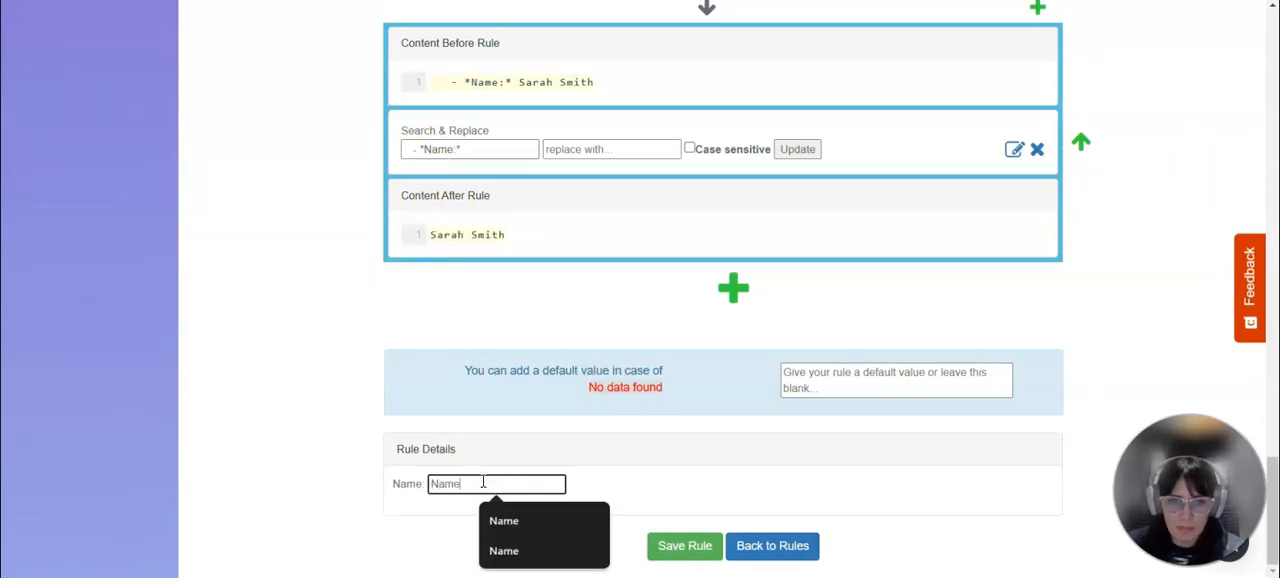
{"action": "left_click", "coordinate": [706, 545]}
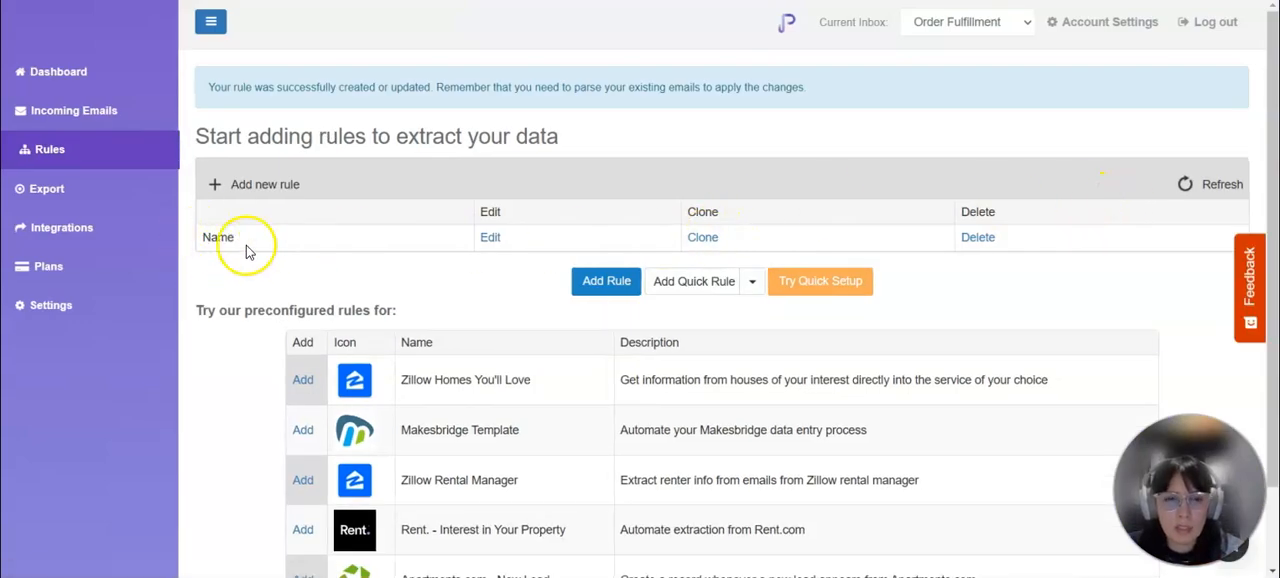
Clone the Name rule and open the copy's rule steps for editing
{"action": "left_click", "coordinate": [702, 238]}
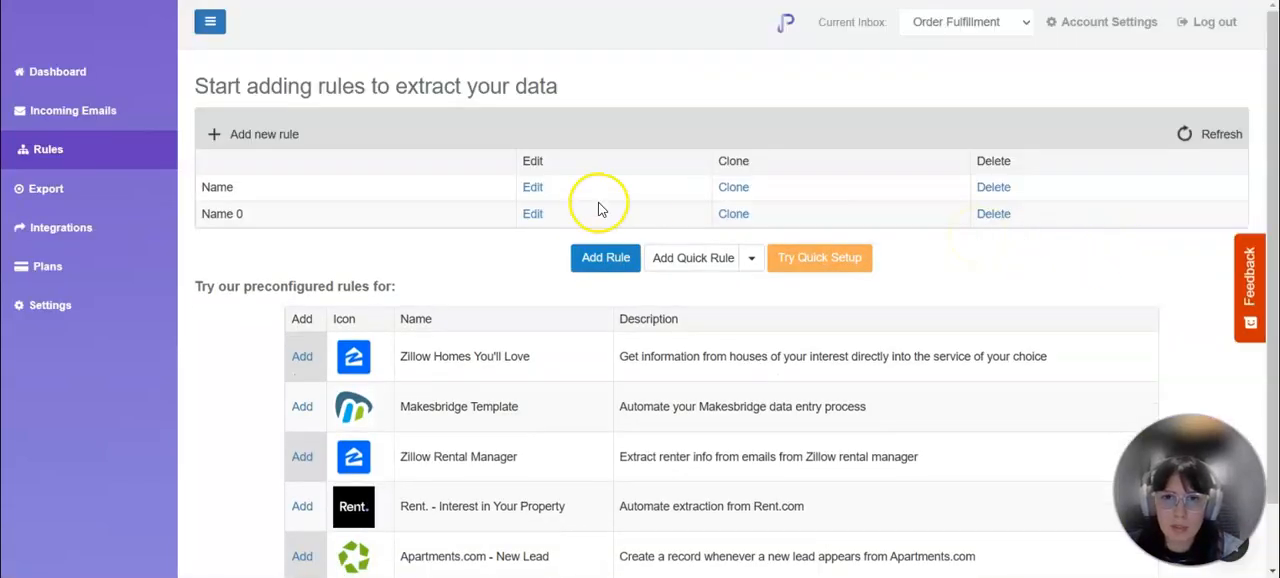
{"action": "left_click", "coordinate": [532, 214]}
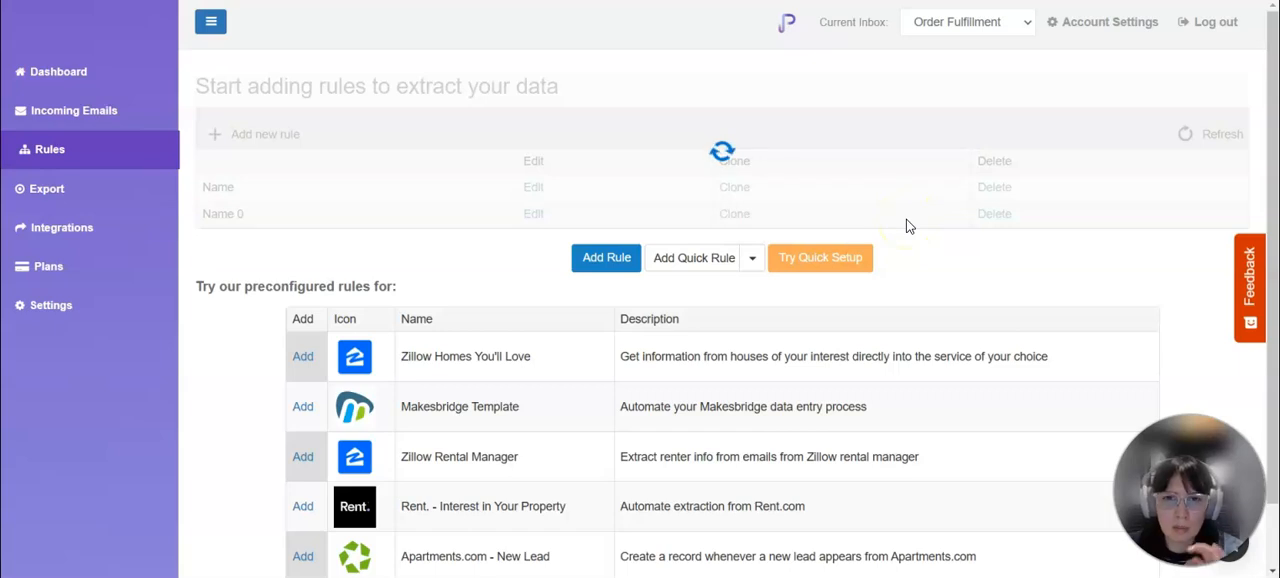
{"action": "scroll", "coordinate": [1108, 213], "scroll_direction": "down", "scroll_amount": 13}
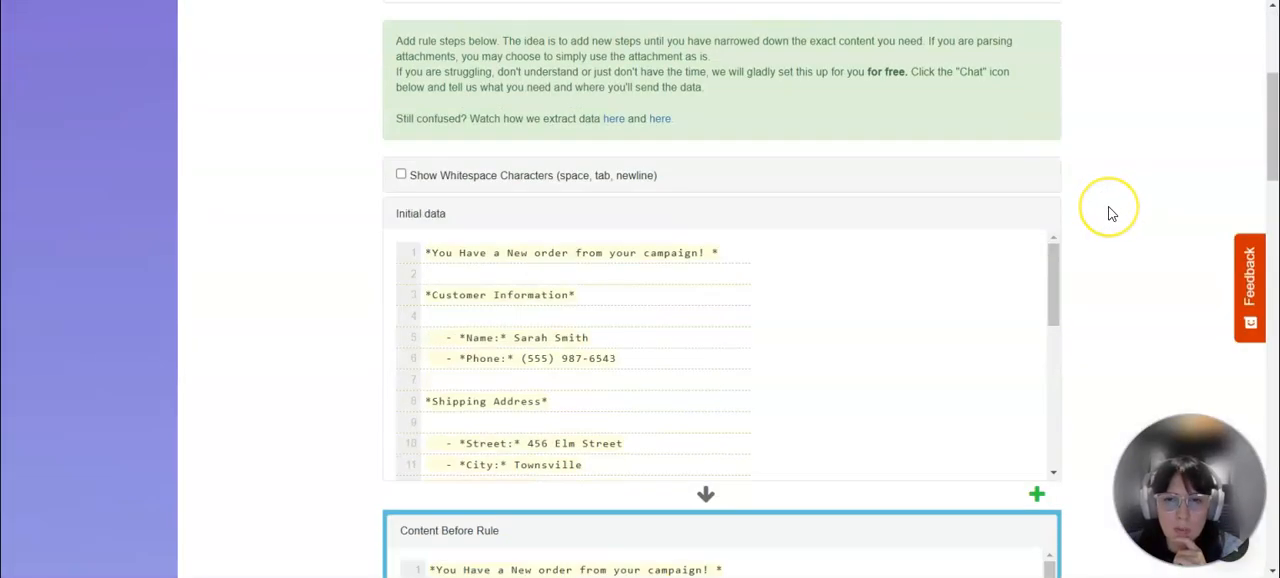
{"action": "scroll", "coordinate": [1108, 213], "scroll_direction": "down", "scroll_amount": 7}
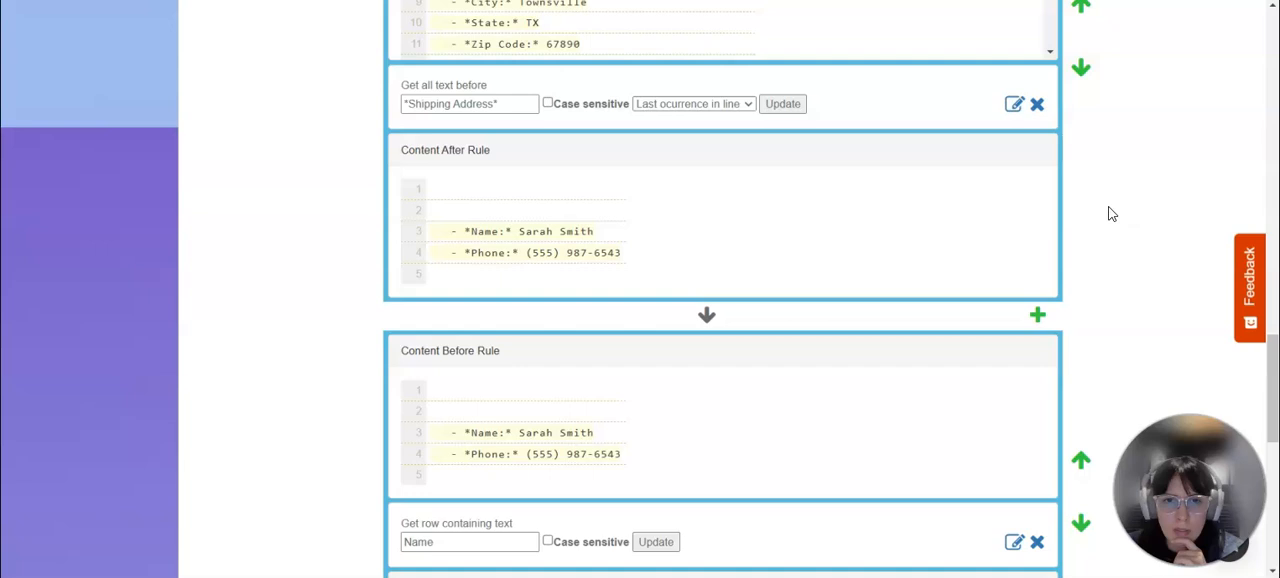
{"action": "scroll", "coordinate": [1108, 213], "scroll_direction": "down", "scroll_amount": 3}
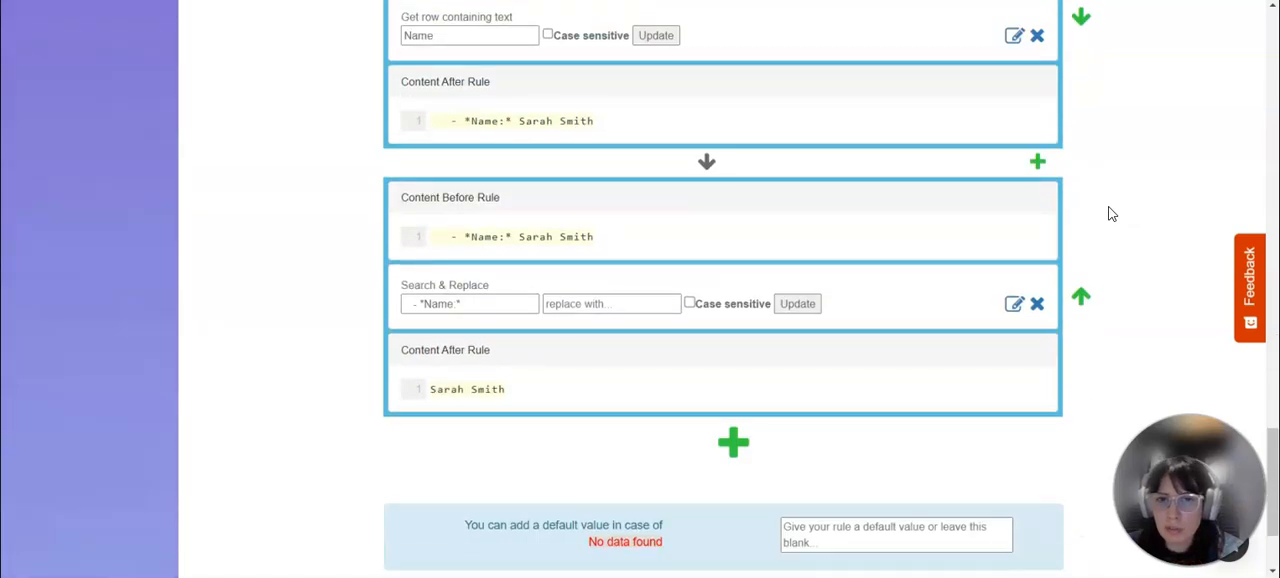
Change the cloned rule's "Get row containing text" filter to "Phone" and update the step
{"action": "scroll", "coordinate": [1108, 213], "scroll_direction": "up", "scroll_amount": 3}
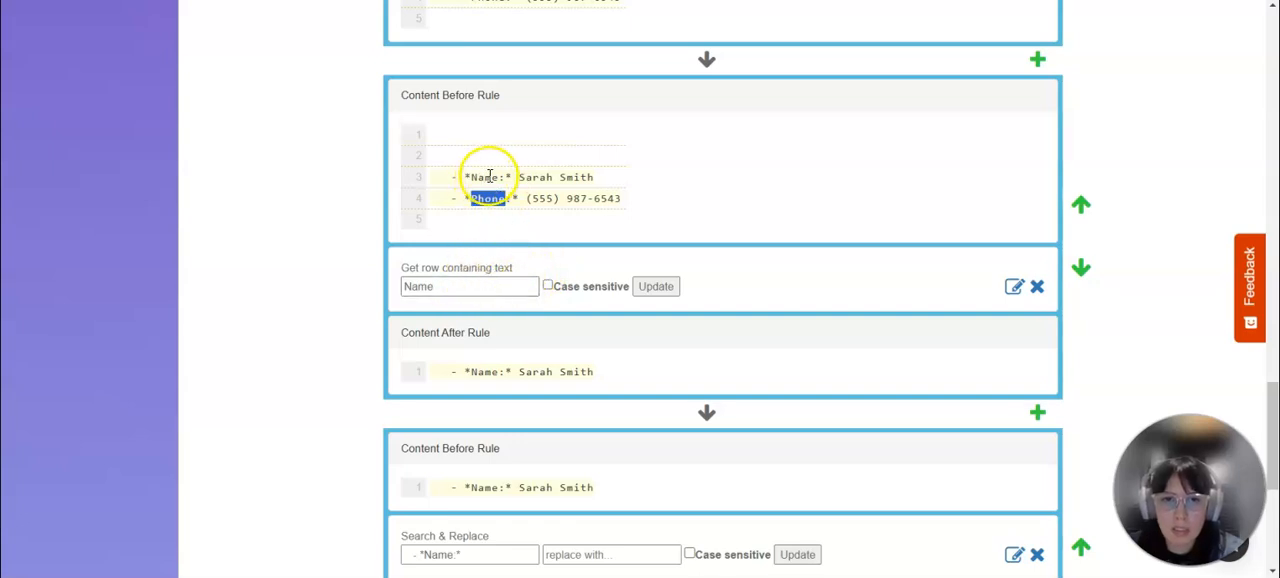
{"action": "left_click_drag", "start_coordinate": [414, 286], "coordinate": [514, 300]}
{"action": "type", "text": "Phone"}
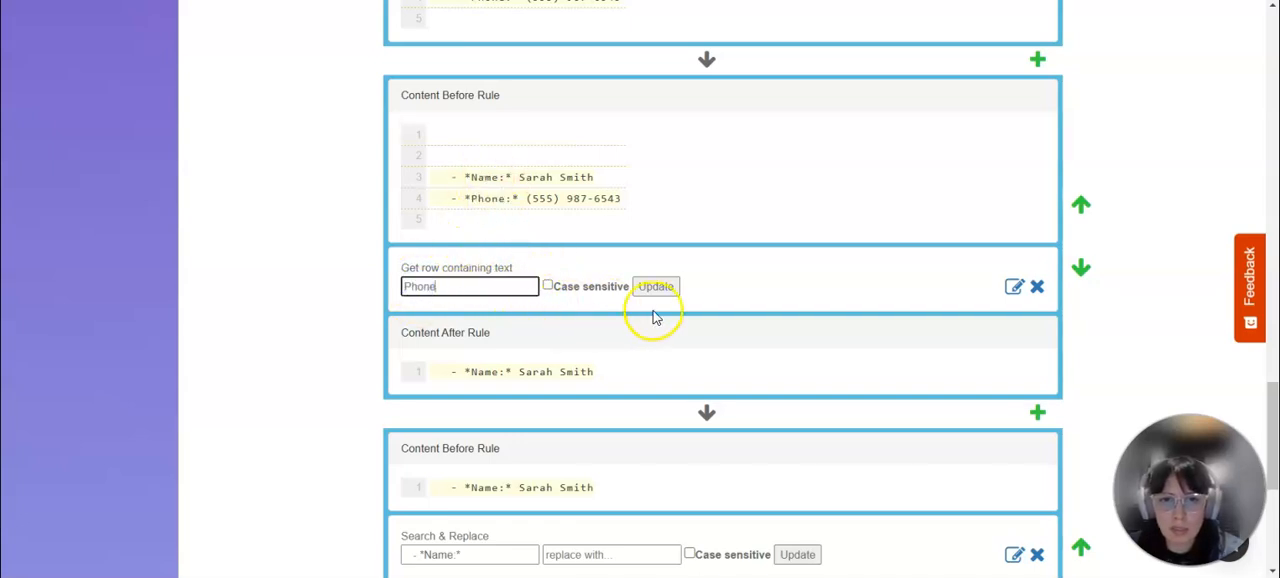
{"action": "left_click", "coordinate": [663, 286]}
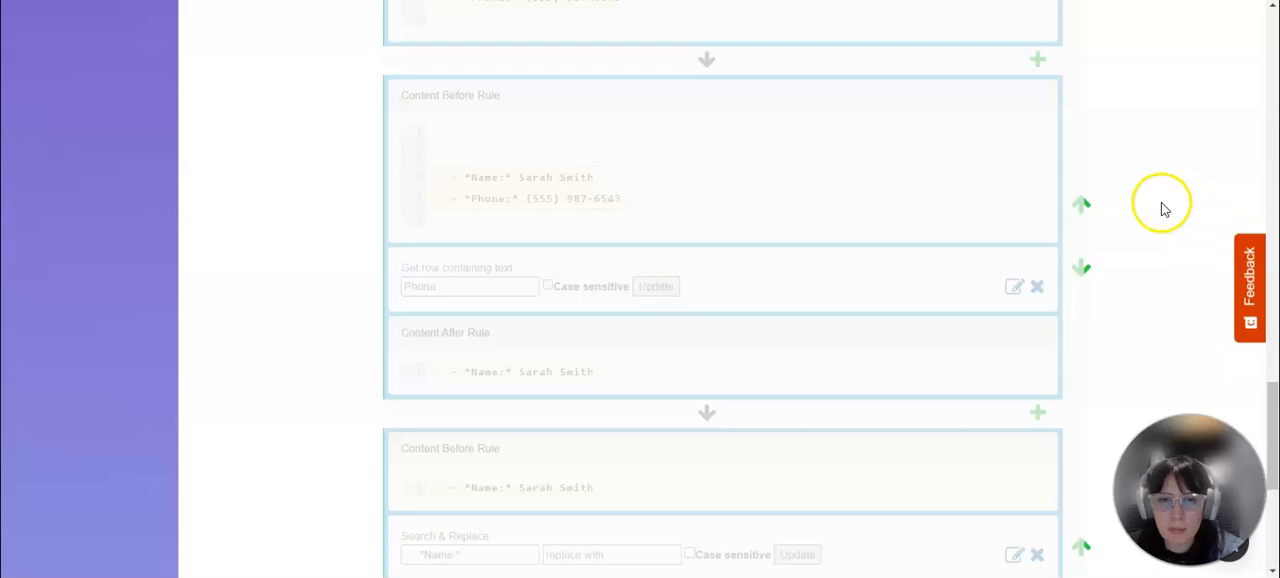
Change the find text of the cloned rule's Search & Replace step to "- *Phone:*" and update the step
{"action": "scroll", "coordinate": [1149, 209], "scroll_direction": "down", "scroll_amount": 2}
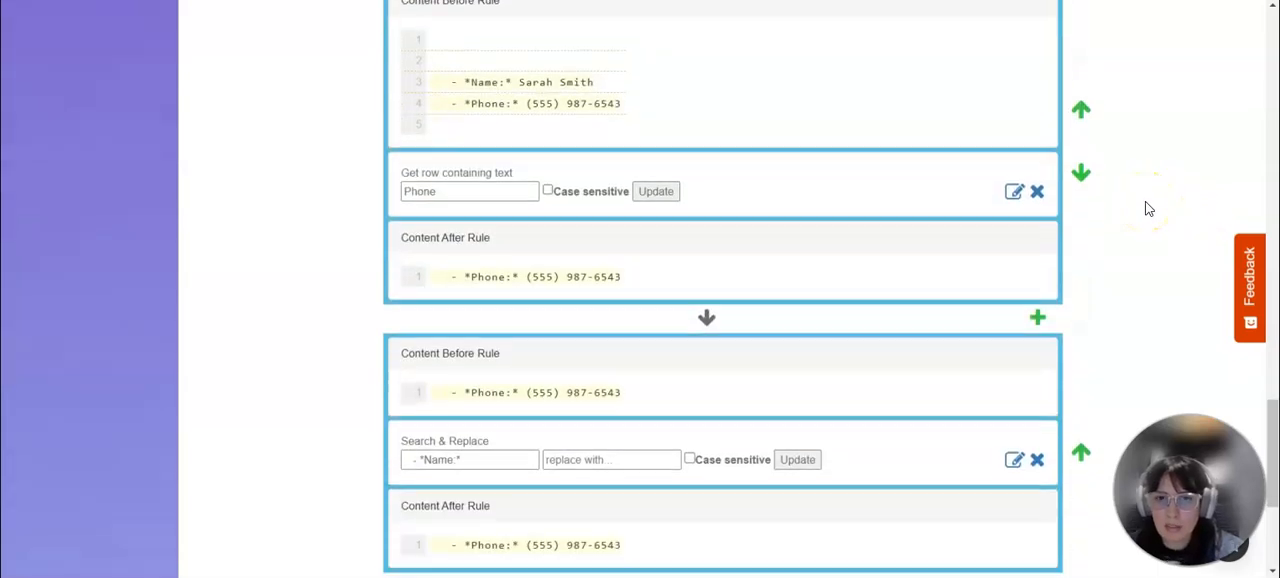
{"action": "scroll", "coordinate": [1149, 209], "scroll_direction": "down", "scroll_amount": 3}
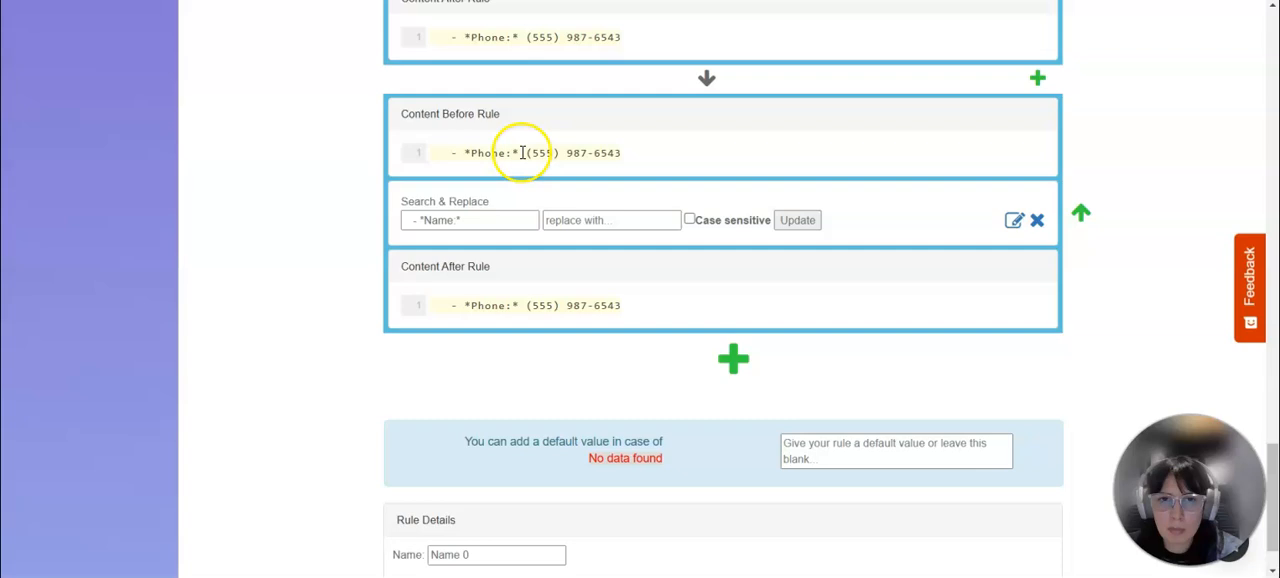
{"action": "left_click_drag", "start_coordinate": [525, 155], "coordinate": [450, 158]}
{"action": "key", "text": "ctrl+c"}
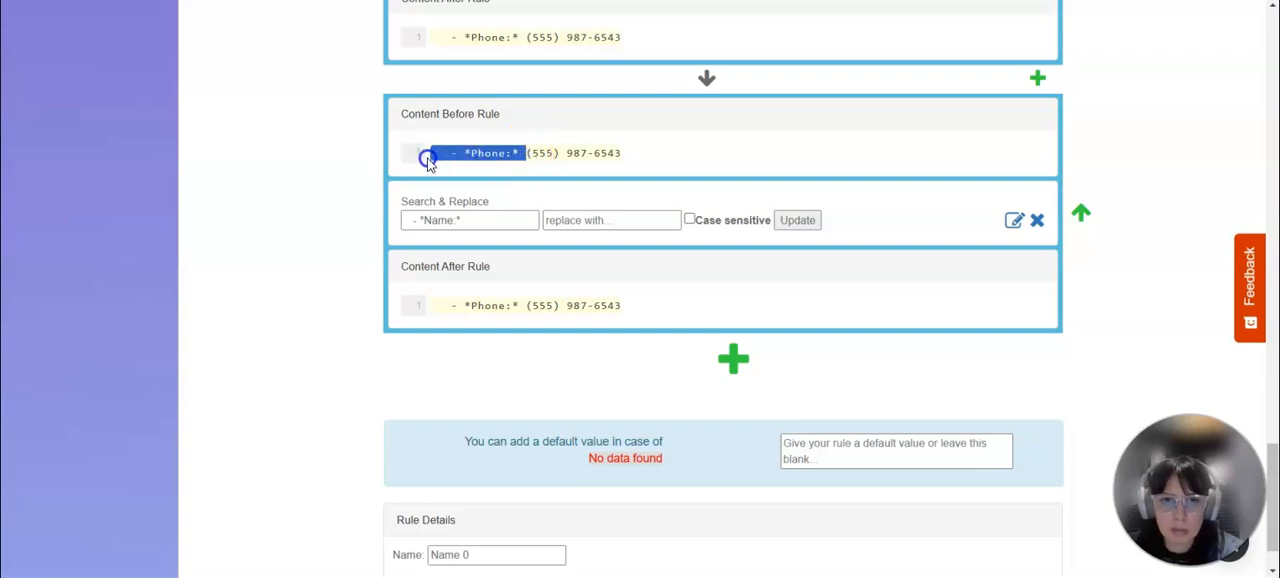
{"action": "triple_click", "coordinate": [501, 220]}
{"action": "key", "text": "ctrl+v"}
{"action": "left_click", "coordinate": [797, 220]}
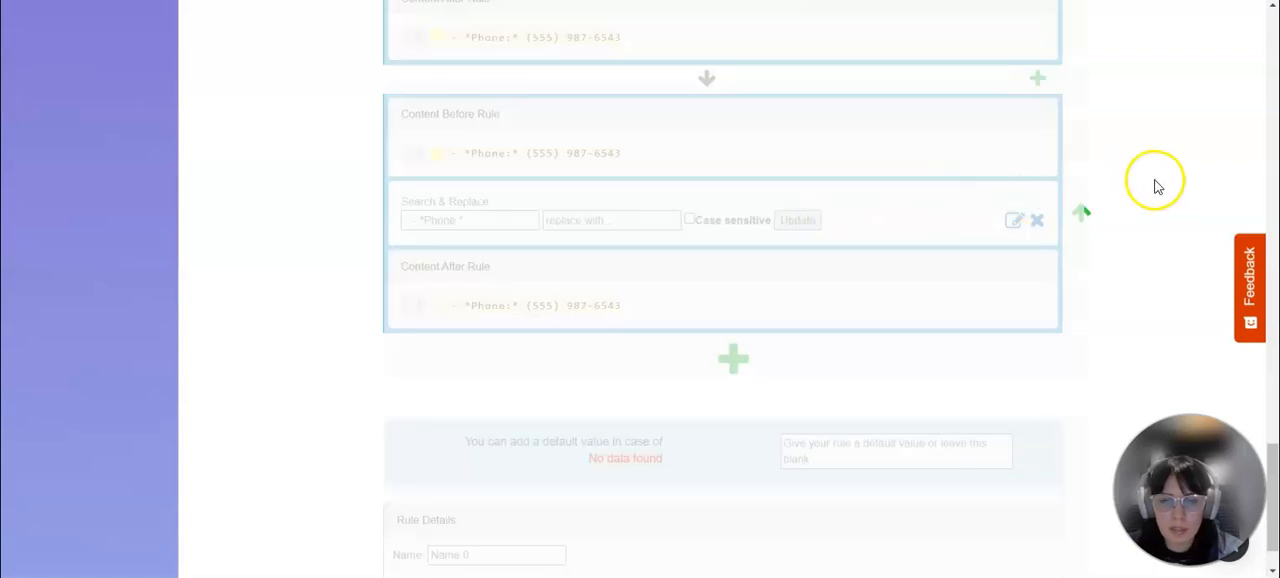
Rename the cloned rule "Phone" and save it
{"action": "scroll", "coordinate": [854, 280], "scroll_direction": "down", "scroll_amount": 1}
{"action": "double_click", "coordinate": [512, 483]}
{"action": "type", "text": "Phone"}
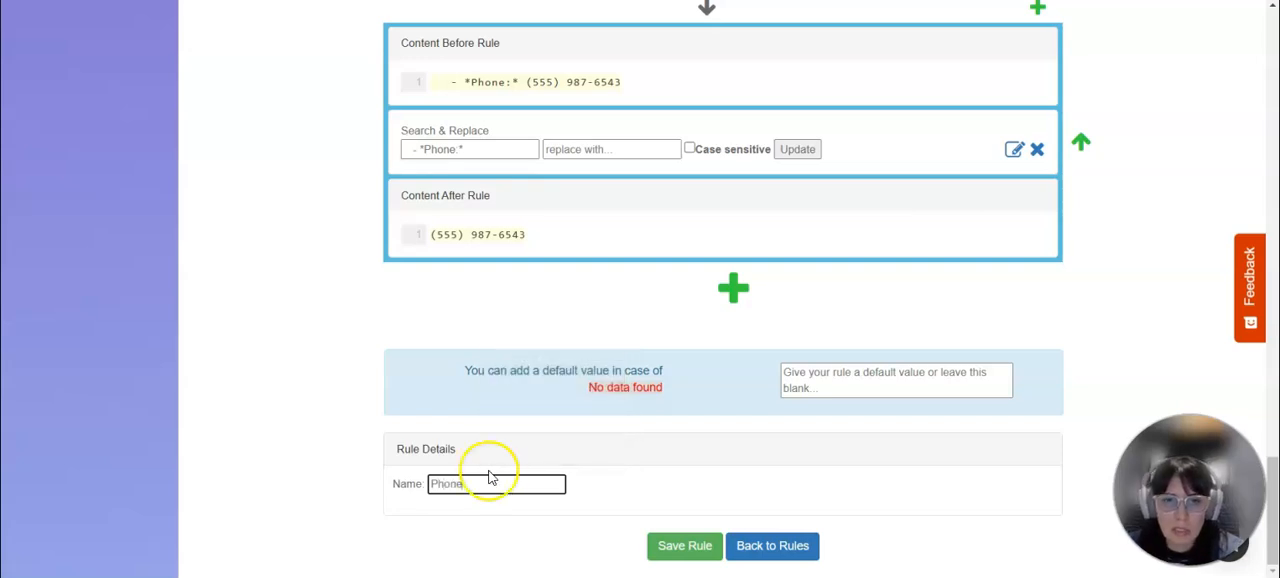
{"action": "left_click", "coordinate": [677, 548]}
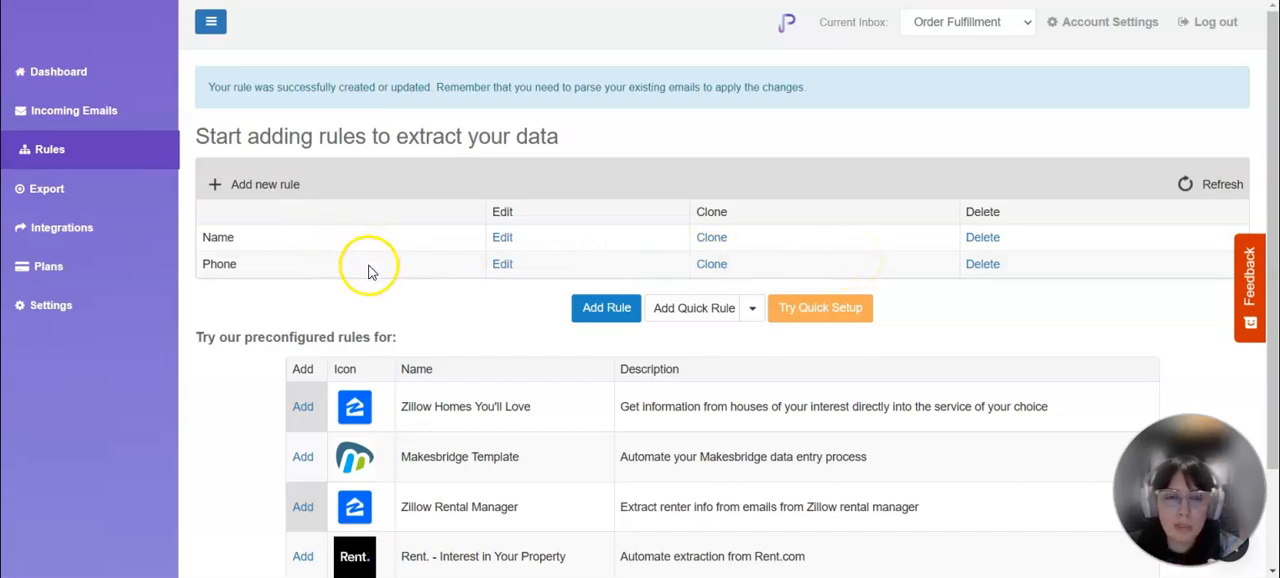
Parse all three incoming emails with the new rules and refresh the email list
{"action": "left_click", "coordinate": [116, 110]}
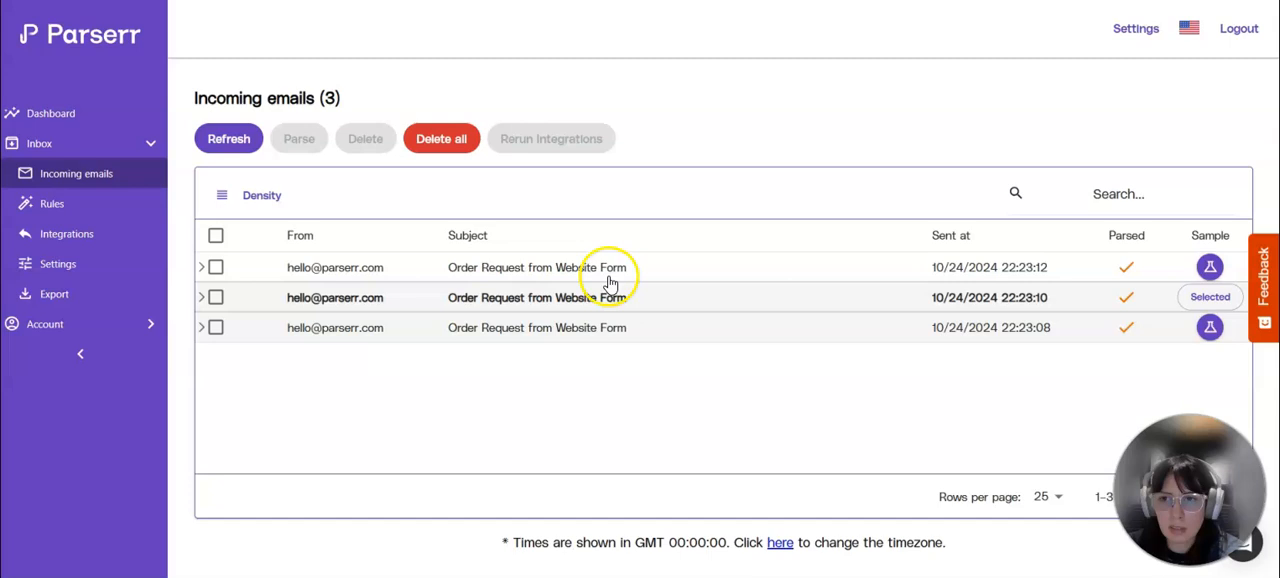
{"action": "left_click", "coordinate": [214, 237]}
{"action": "left_click", "coordinate": [299, 139]}
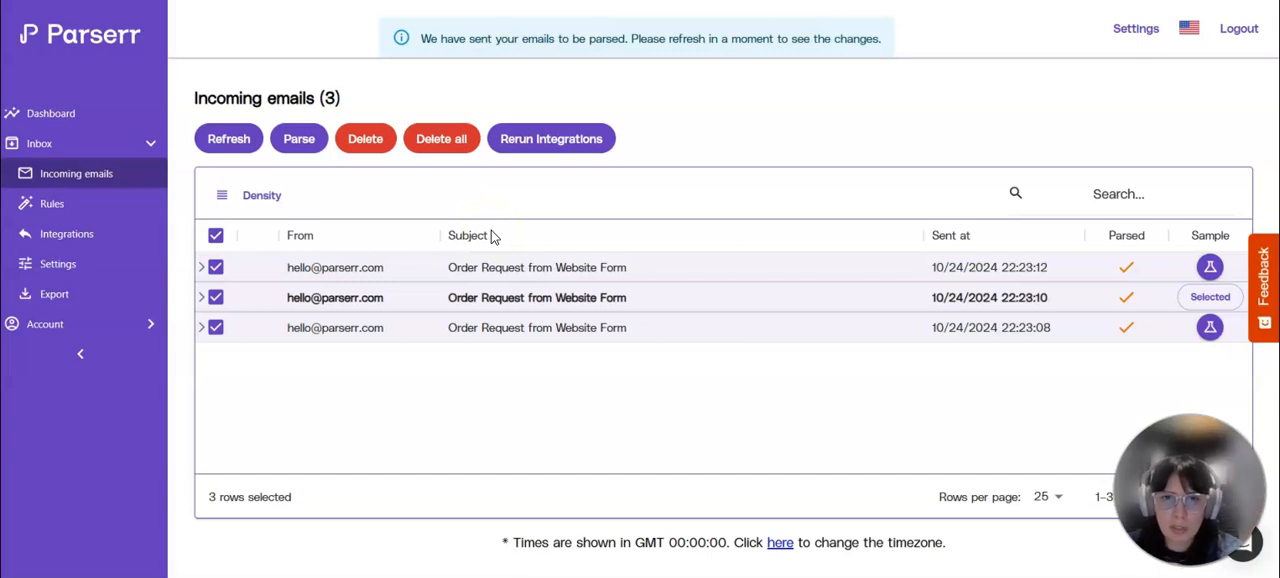
{"action": "left_click", "coordinate": [85, 35]}
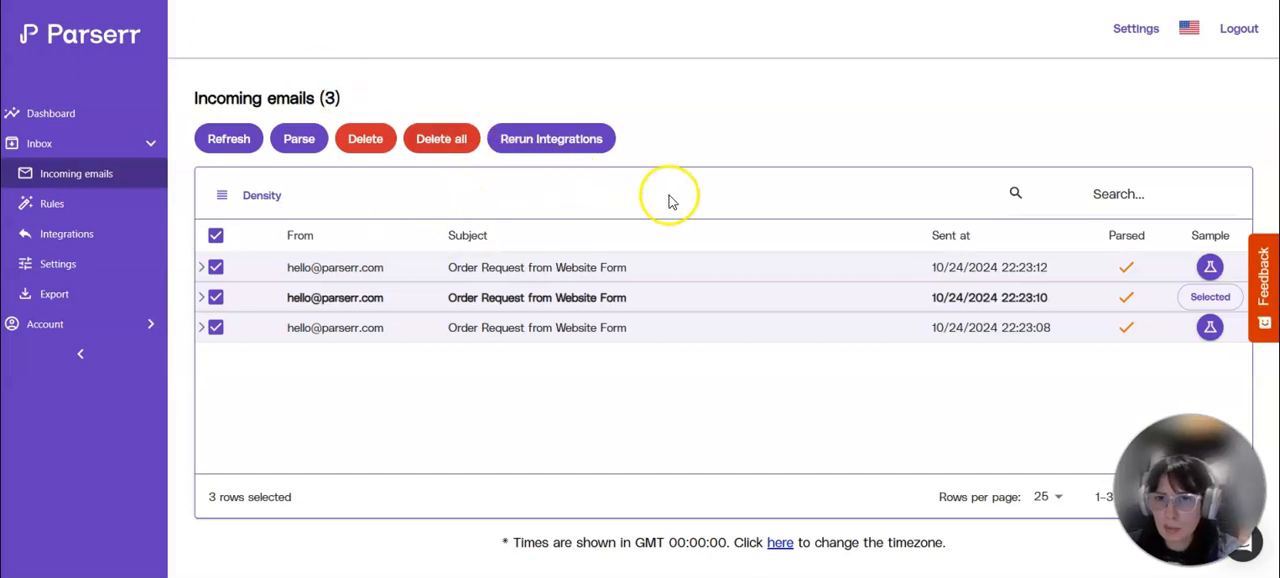
{"action": "left_click", "coordinate": [240, 143]}
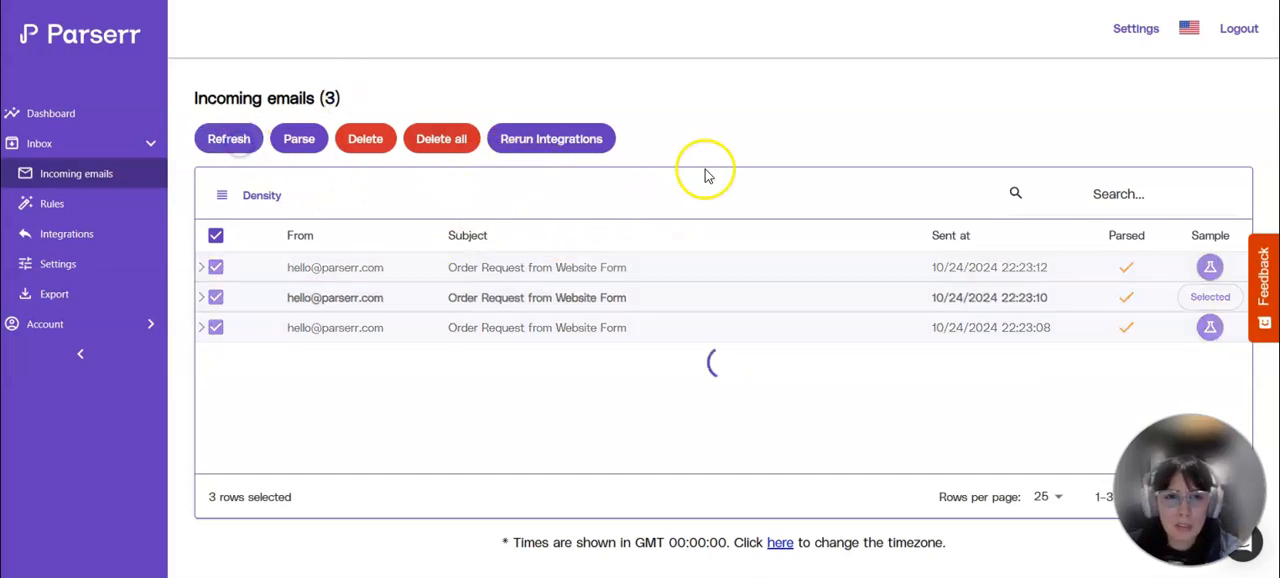
Expand each of the three incoming emails and check the Name and Phone values in their parsed output
{"action": "left_click", "coordinate": [610, 267]}
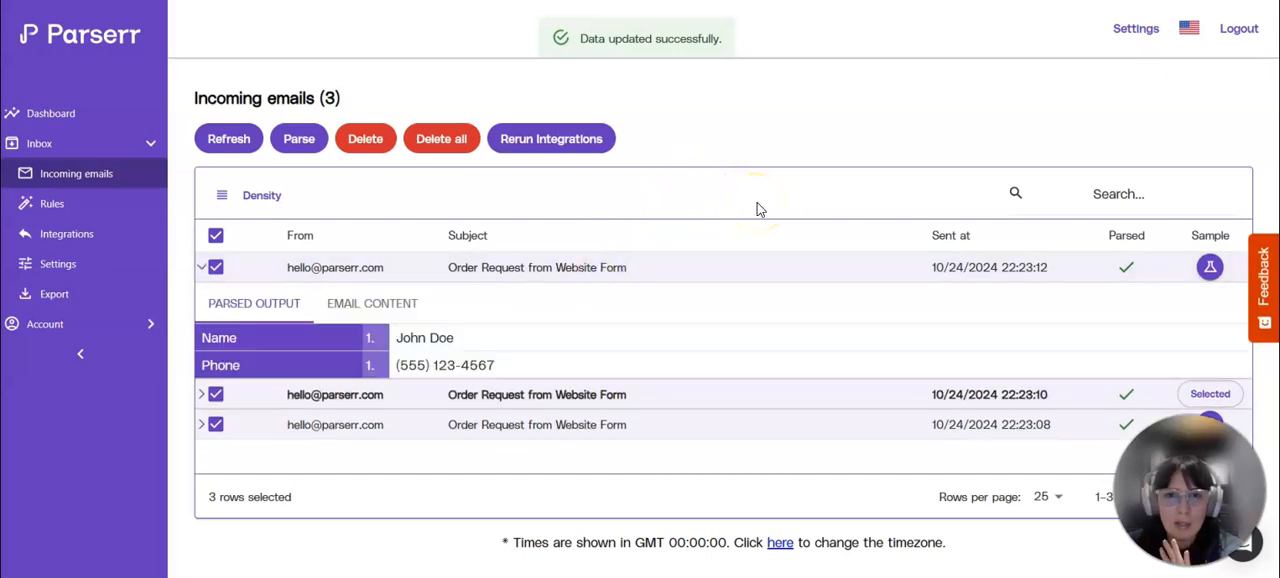
{"action": "left_click", "coordinate": [674, 396]}
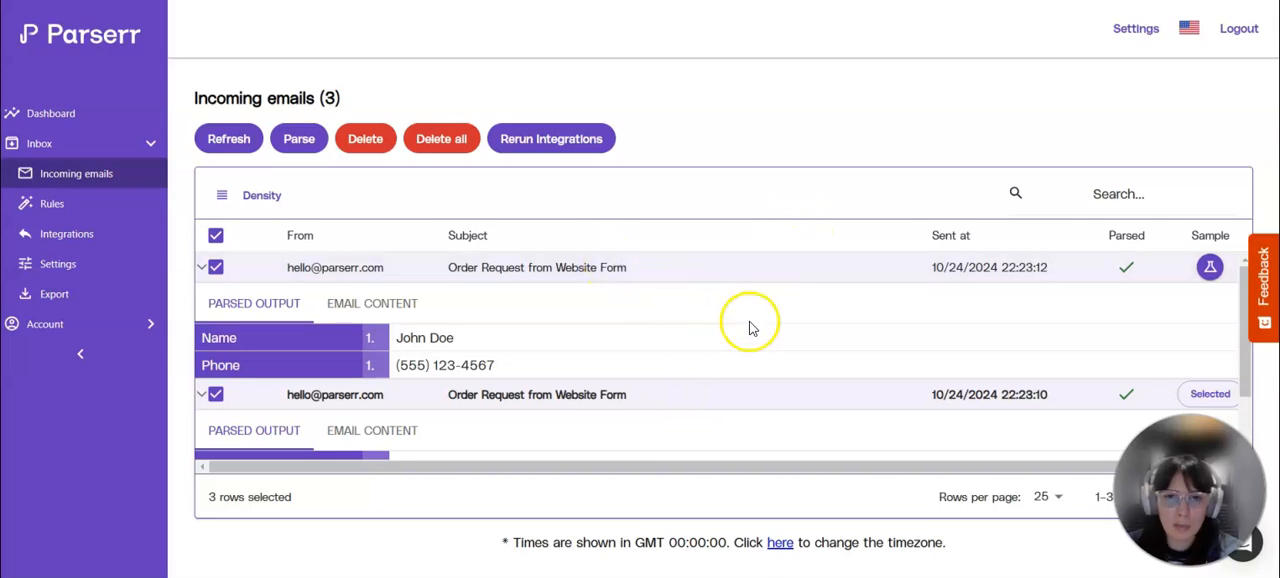
{"action": "scroll", "coordinate": [751, 325], "scroll_direction": "down", "scroll_amount": 1}
{"action": "left_click", "coordinate": [657, 446]}
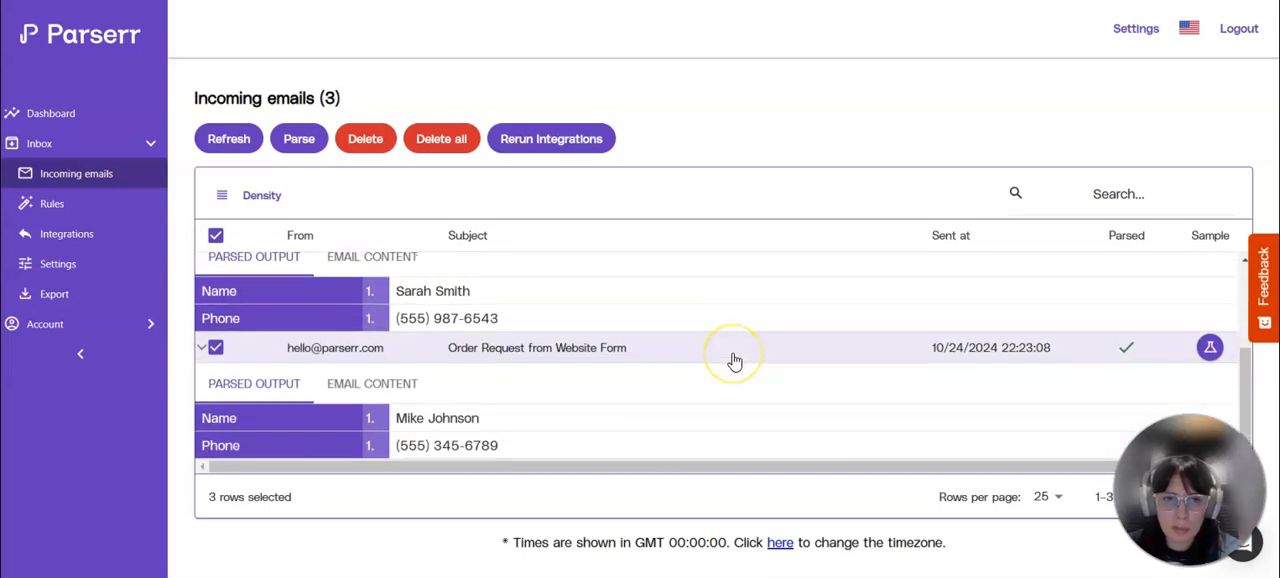
{"action": "scroll", "coordinate": [734, 360], "scroll_direction": "up", "scroll_amount": 2}
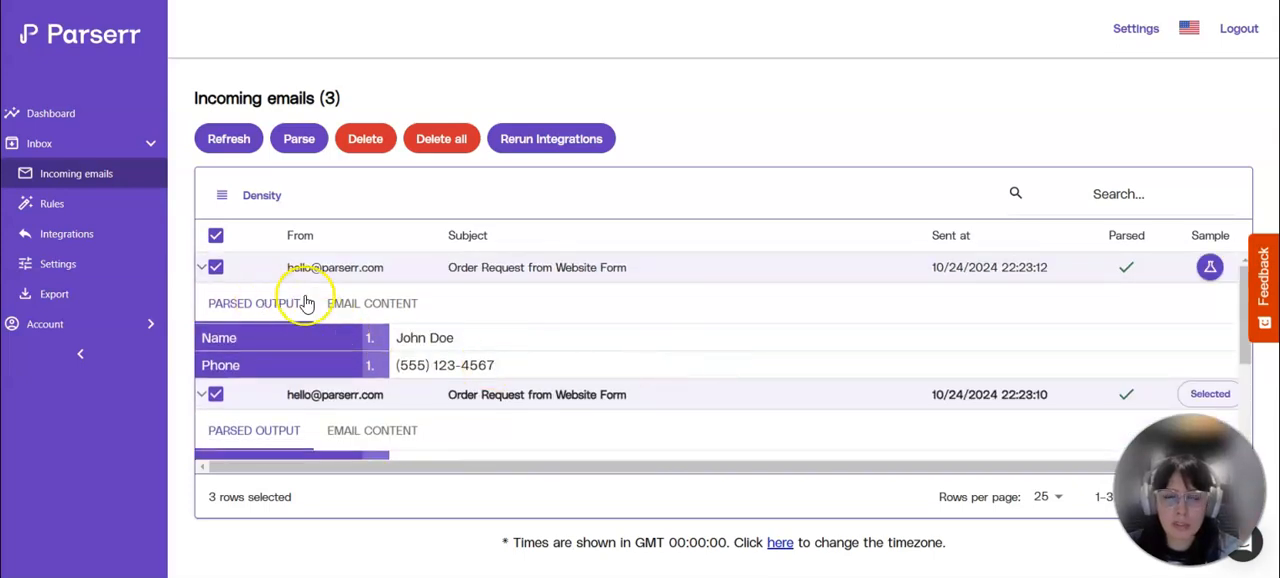